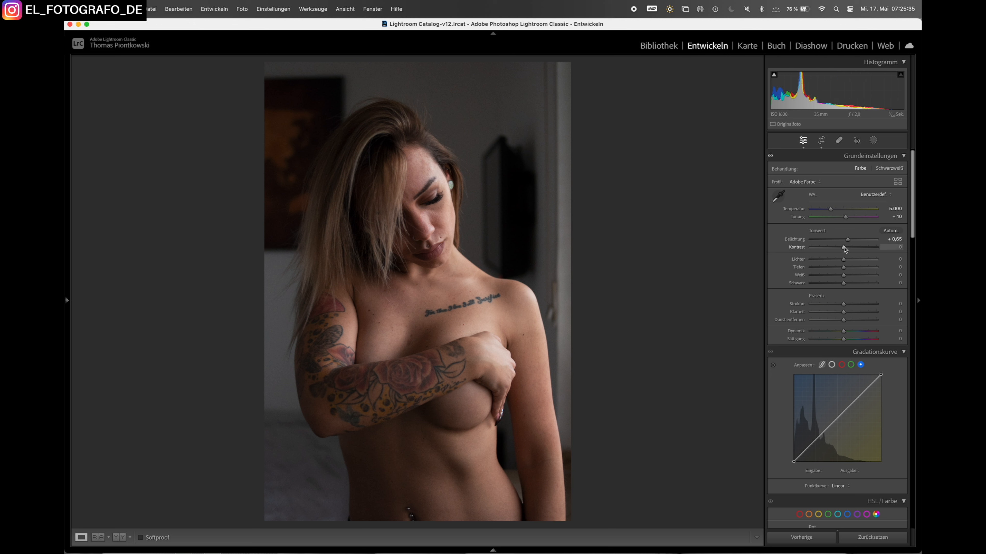
# Step: Set the photo's contrast to −21, highlights to −20 and shadows to +25
pyautogui.moveTo(845, 248); pyautogui.dragTo(837, 249)
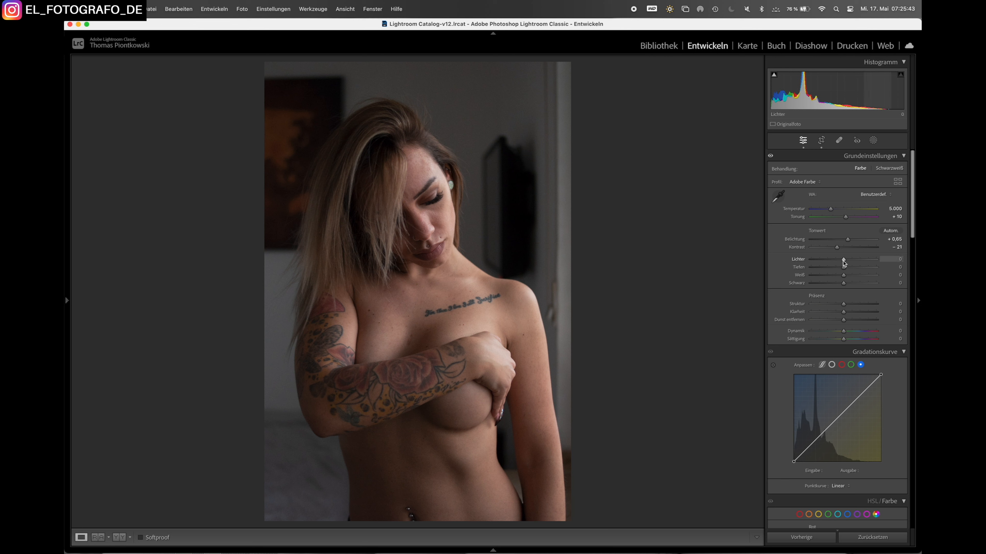
pyautogui.moveTo(843, 260); pyautogui.dragTo(838, 263)
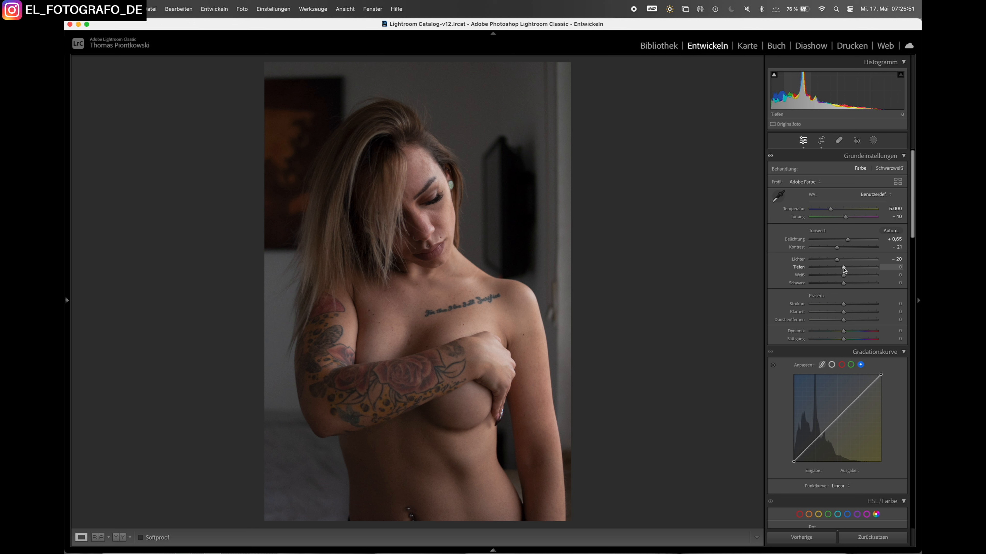
pyautogui.moveTo(843, 268); pyautogui.dragTo(851, 270)
# Step: Set whites to −10, blacks to −20, texture to −30, clarity to −10 and dehaze to +35
pyautogui.moveTo(844, 275); pyautogui.dragTo(833, 305)
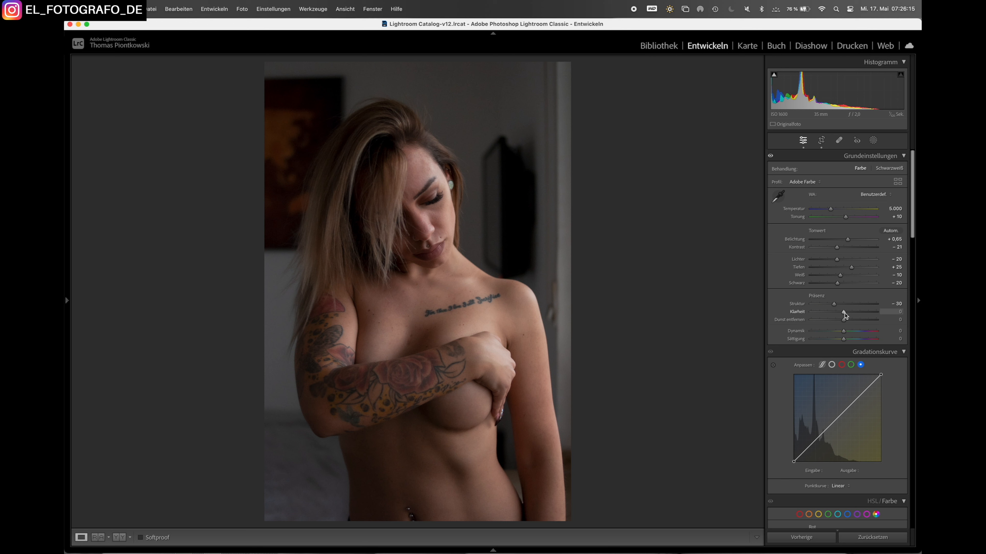
pyautogui.moveTo(844, 314); pyautogui.dragTo(841, 314)
pyautogui.moveTo(844, 321); pyautogui.dragTo(856, 321)
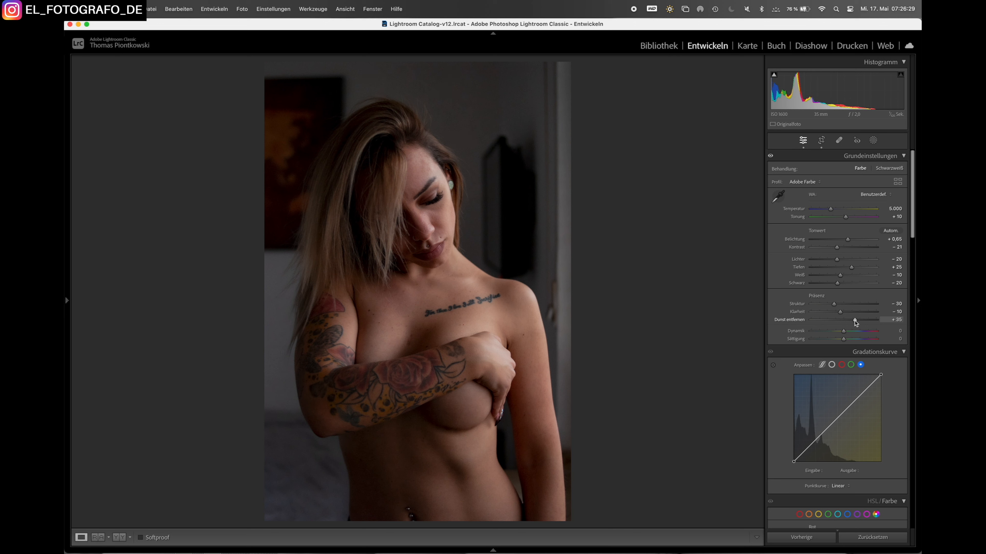
# Step: Adjust the parametric tone curve regions: highlights +8, lights +6, darks +4 and shadows +4
pyautogui.scroll(-5, 790, 320)
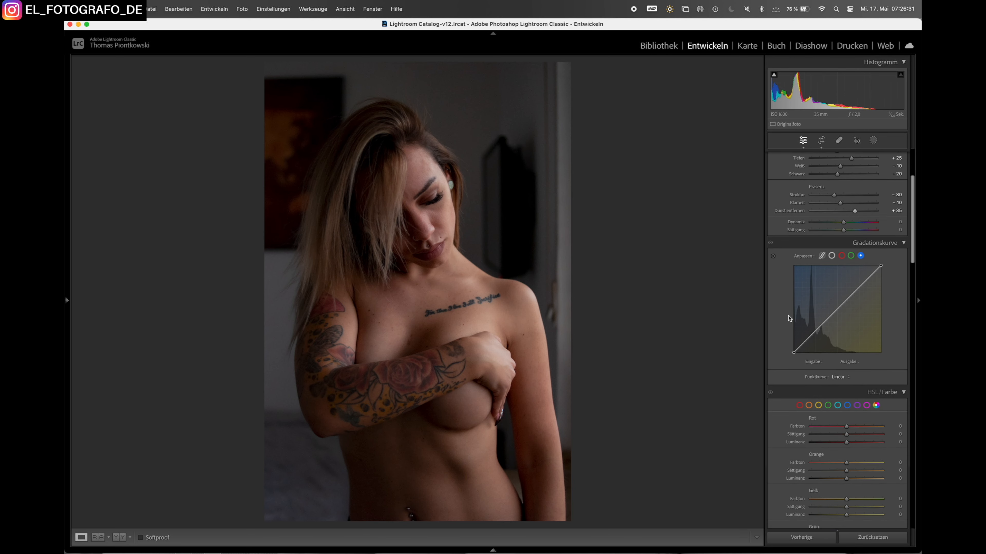
pyautogui.click(822, 255)
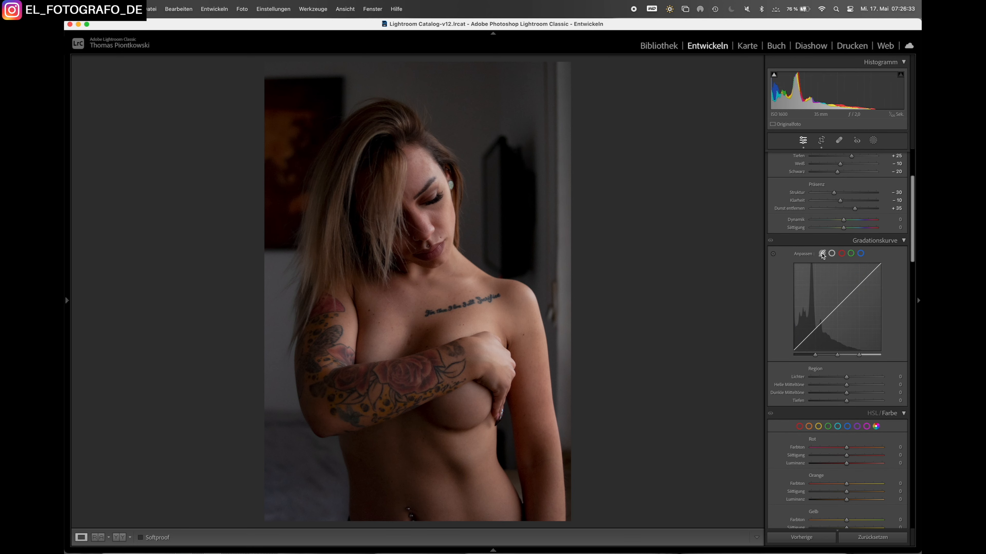
pyautogui.click(847, 378)
pyautogui.moveTo(847, 379); pyautogui.dragTo(849, 380)
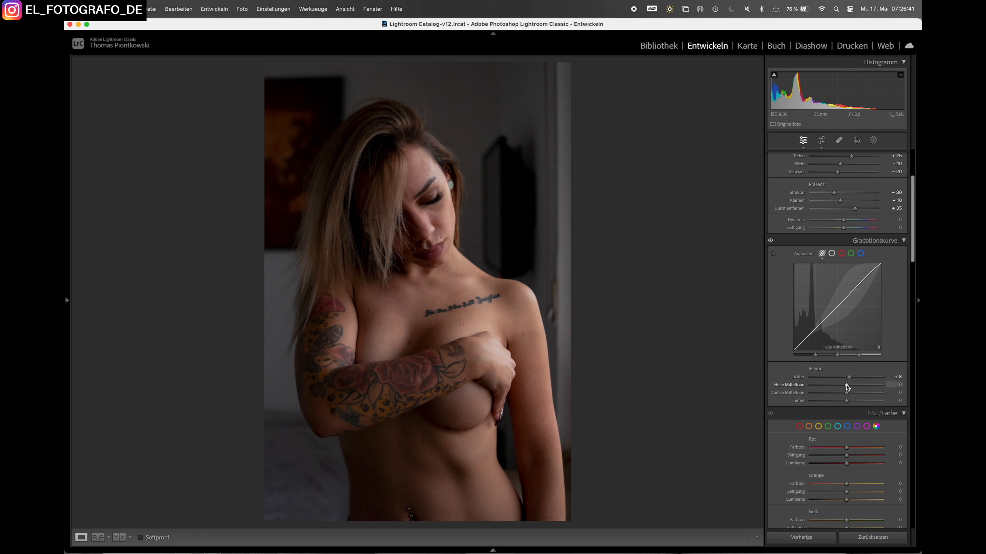
pyautogui.moveTo(845, 384); pyautogui.dragTo(847, 400)
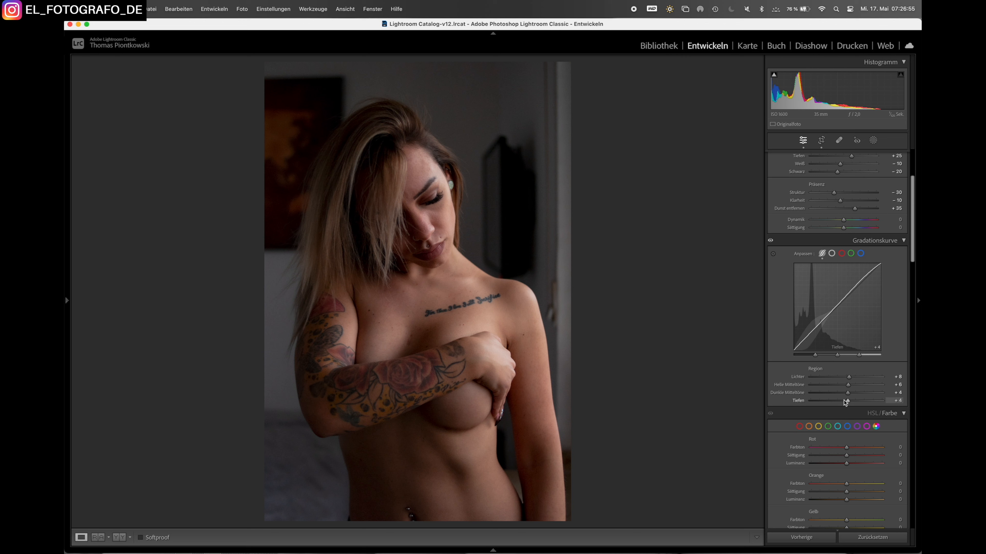
# Step: Move the black point of the overall point curve to input 3, output 10
pyautogui.click(832, 253)
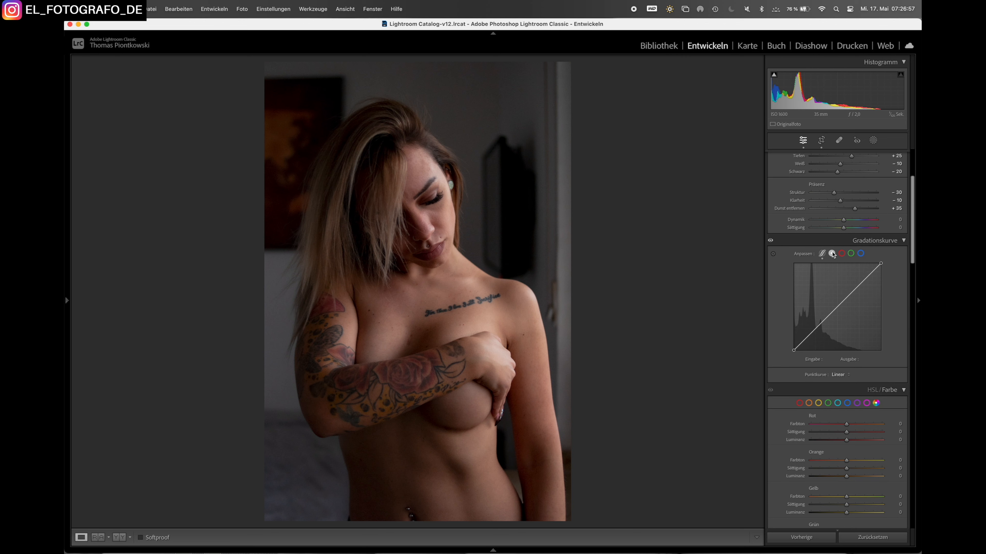
pyautogui.click(794, 351)
pyautogui.click(828, 360)
pyautogui.write('3')
pyautogui.click(864, 359)
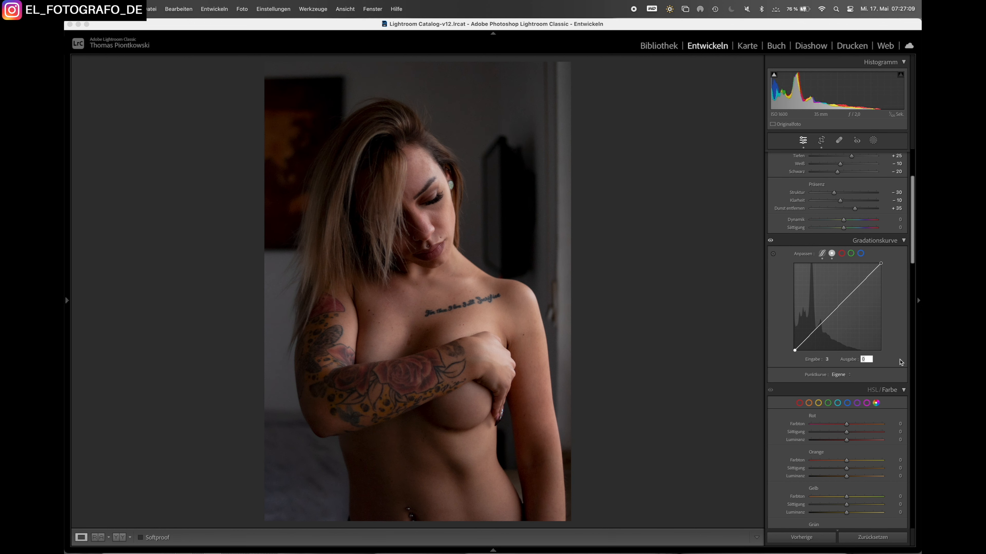
pyautogui.write('10')
pyautogui.press('Return')
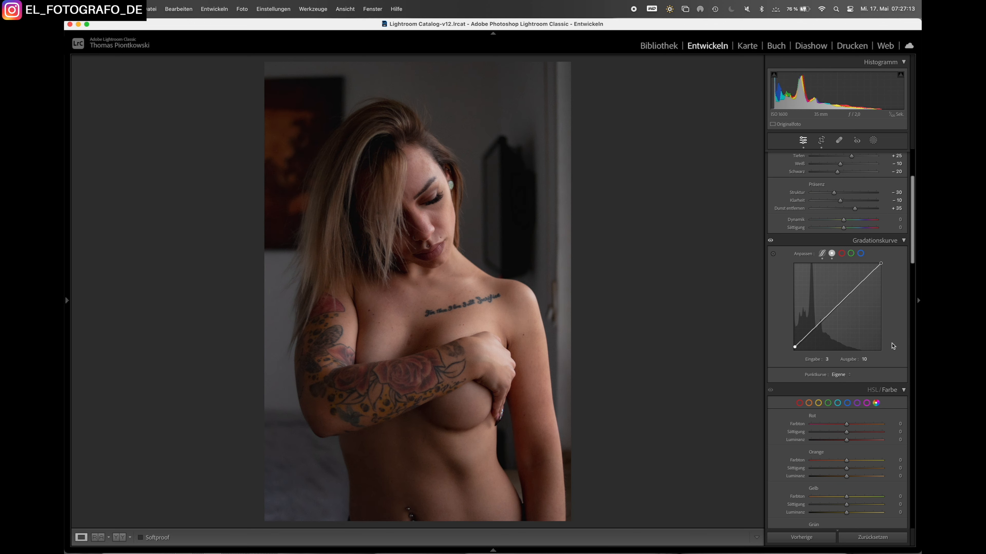
# Step: Add a midtone point to the overall point curve at input 107, output 120
pyautogui.click(813, 330)
pyautogui.click(828, 359)
pyautogui.write('107')
pyautogui.click(865, 359)
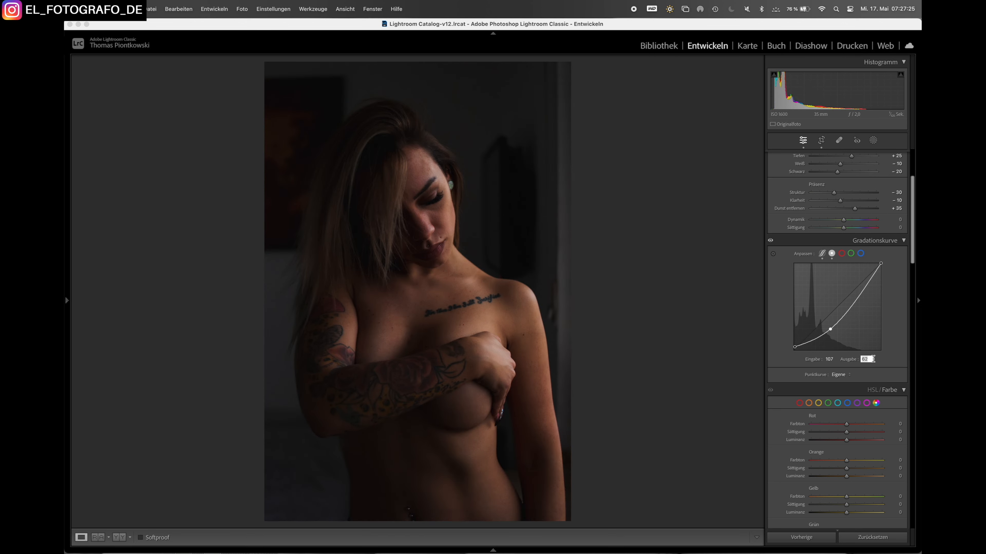
pyautogui.write('120')
pyautogui.press('Return')
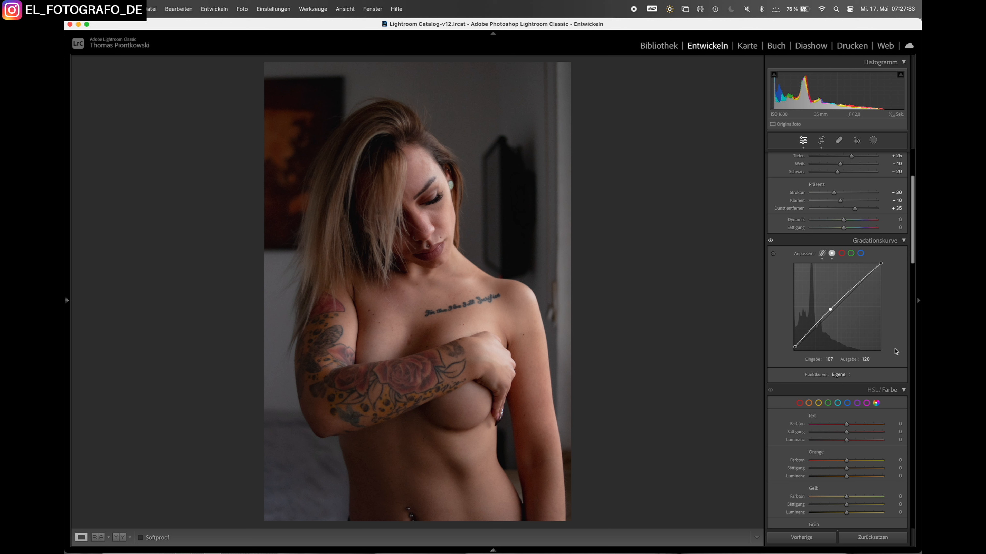
# Step: Add a highlight point to the overall point curve at input 189, output 197
pyautogui.click(853, 289)
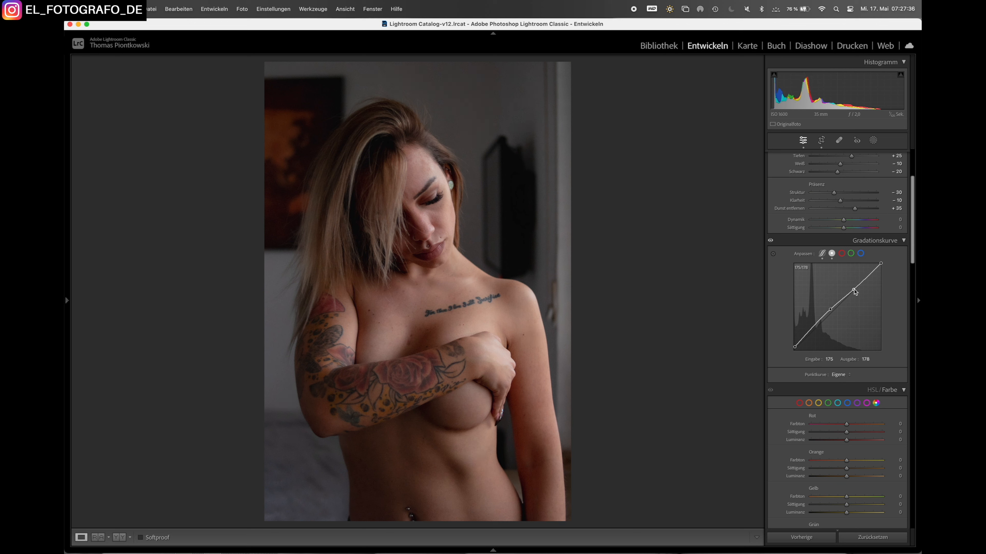
pyautogui.click(828, 359)
pyautogui.write('1')
pyautogui.click(866, 360)
pyautogui.write('1')
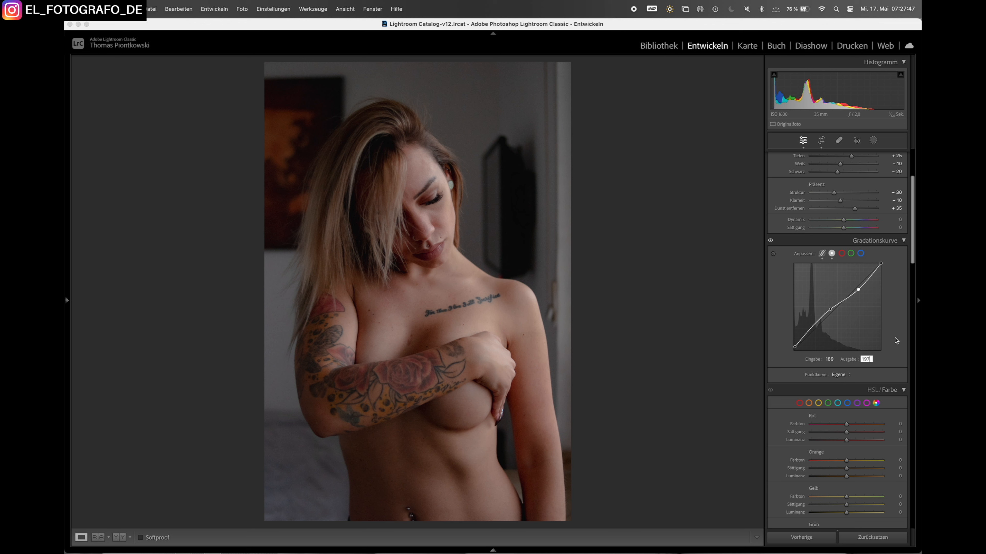
pyautogui.press('Return')
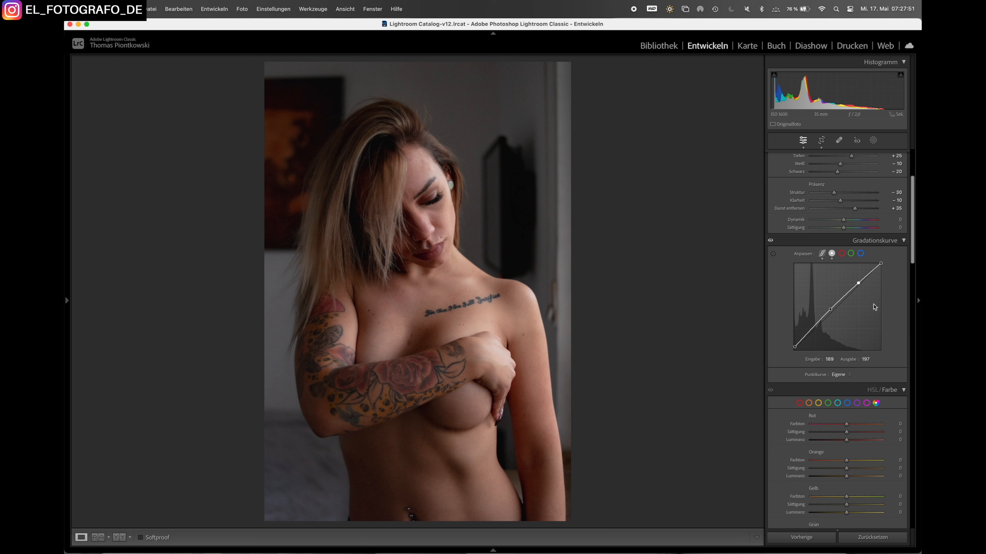
# Step: Move the black point of the red channel curve to input 2, output 2
pyautogui.click(842, 254)
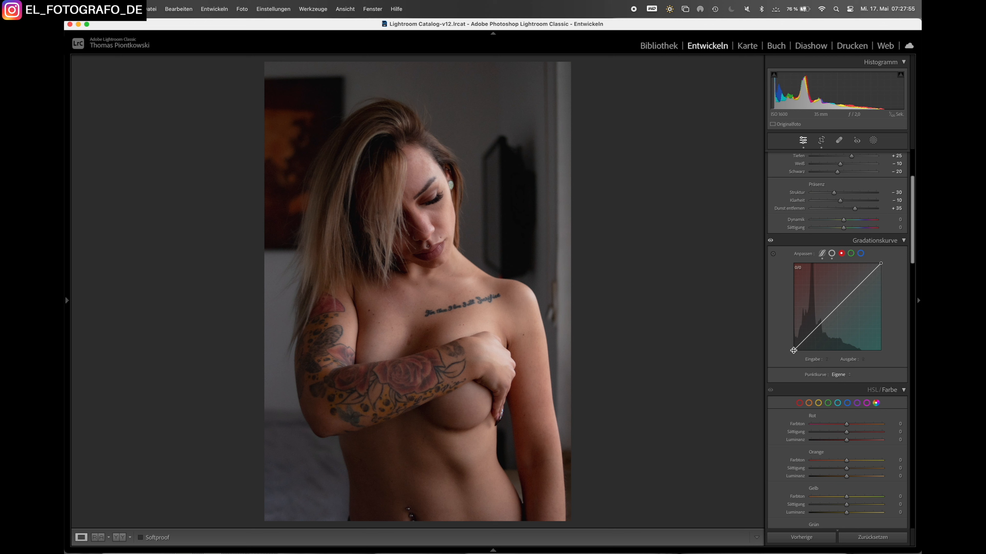
pyautogui.click(827, 359)
pyautogui.write('2')
pyautogui.click(866, 360)
pyautogui.write('2')
pyautogui.press('Return')
# Step: Add a shadow point to the red channel curve at input 40, output 13
pyautogui.click(806, 340)
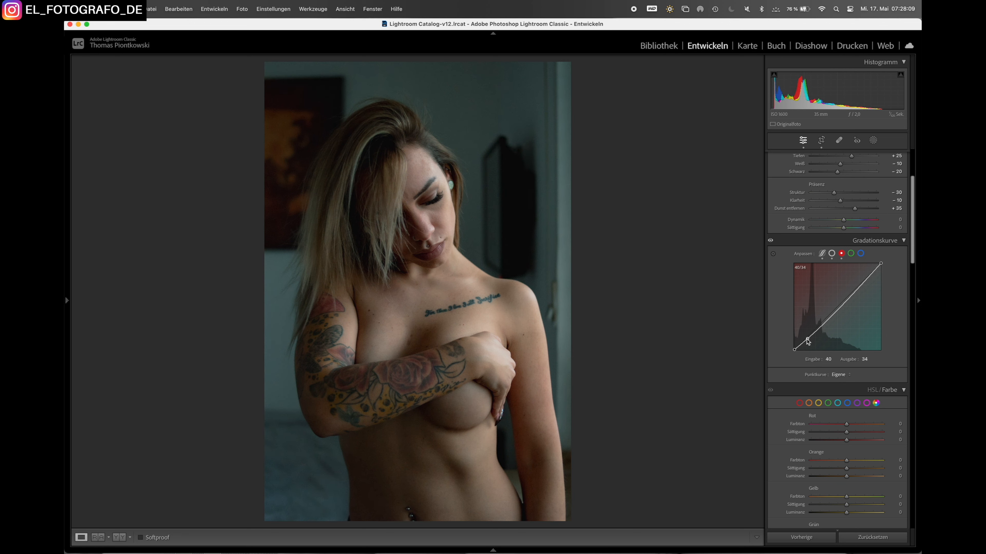
pyautogui.click(832, 357)
pyautogui.write('40')
pyautogui.click(864, 359)
pyautogui.write('13')
pyautogui.press('Return')
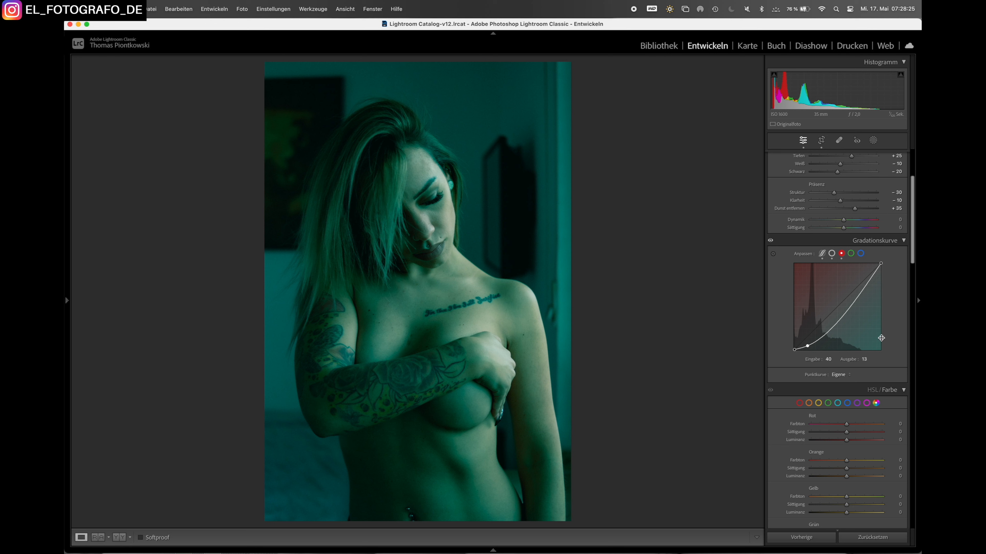
# Step: Set the output of the red curve's shadow point to 9
pyautogui.click(827, 361)
pyautogui.click(864, 359)
pyautogui.write('9')
pyautogui.press('Return')
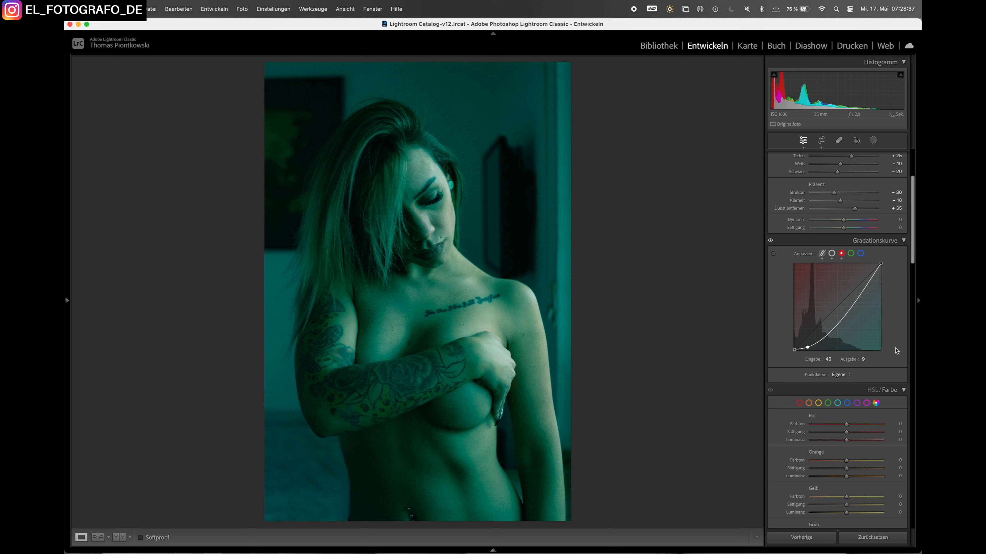
# Step: Add a lower-midtone point to the red channel curve at input 89, output 60
pyautogui.click(830, 331)
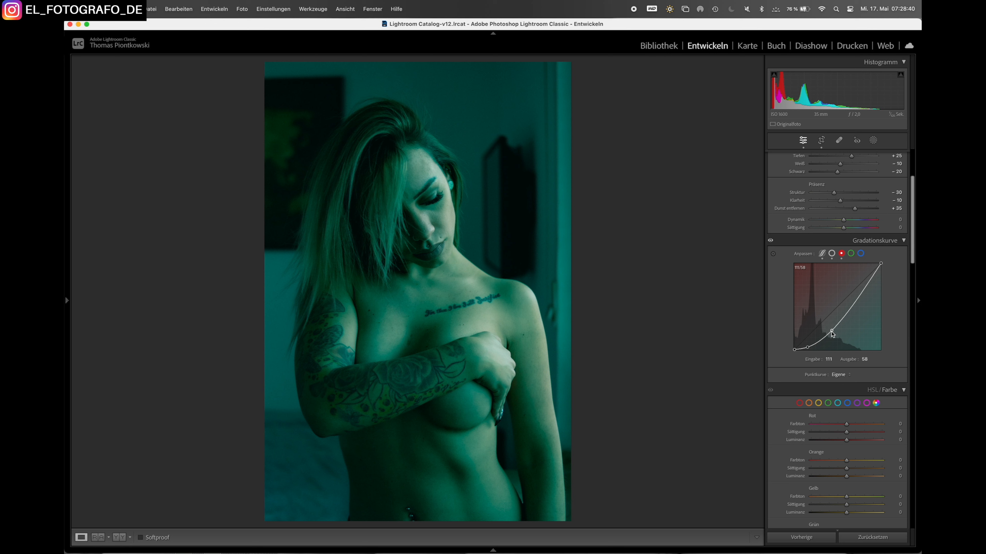
pyautogui.click(828, 359)
pyautogui.write('89')
pyautogui.click(865, 359)
pyautogui.write('60')
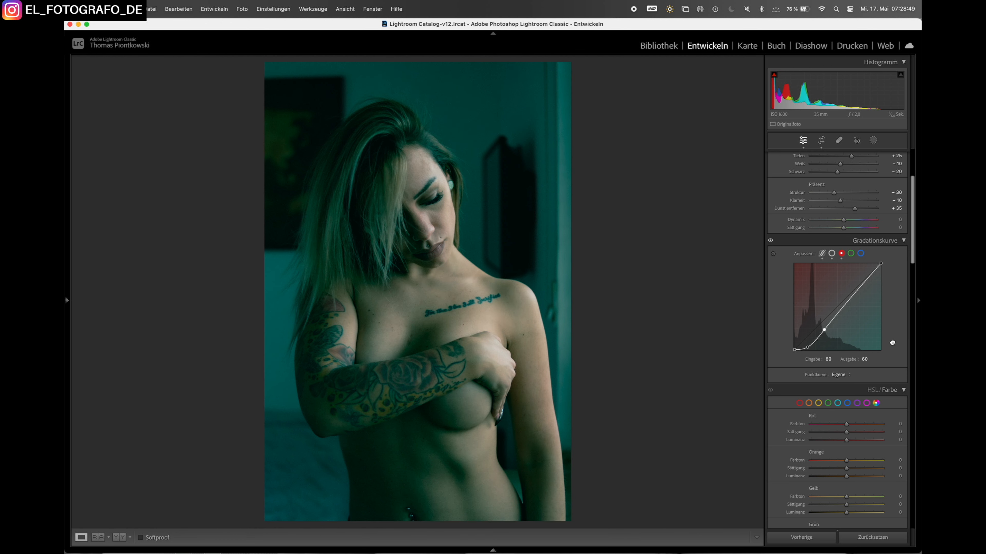
pyautogui.press('Return')
# Step: Add a midtone point to the red channel curve at input 127, output 120
pyautogui.click(841, 309)
pyautogui.click(829, 359)
pyautogui.write('1')
pyautogui.click(866, 359)
pyautogui.write('1')
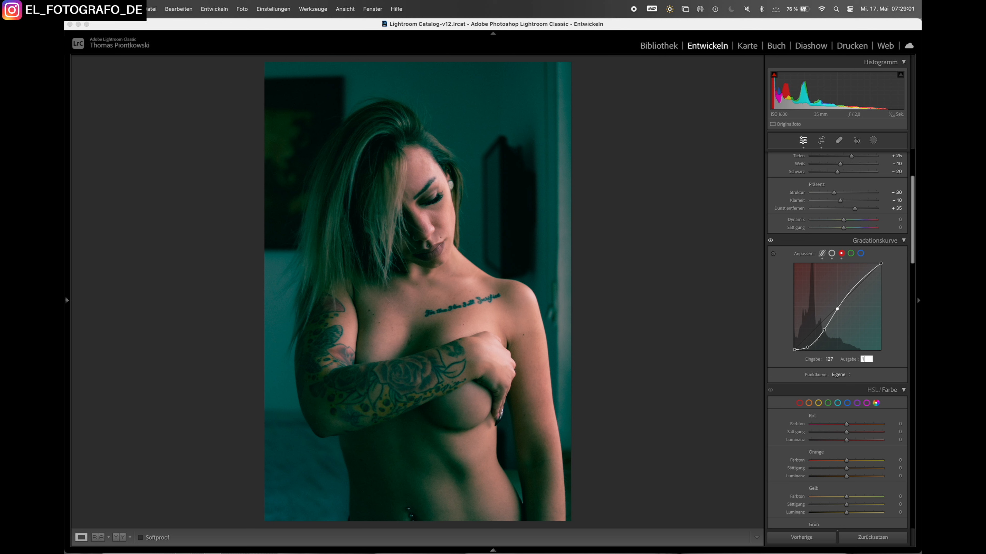
pyautogui.write('20')
pyautogui.press('Return')
# Step: Add a highlight point to the red channel curve at input 197, output 206
pyautogui.click(855, 285)
pyautogui.click(828, 359)
pyautogui.write('197')
pyautogui.click(866, 359)
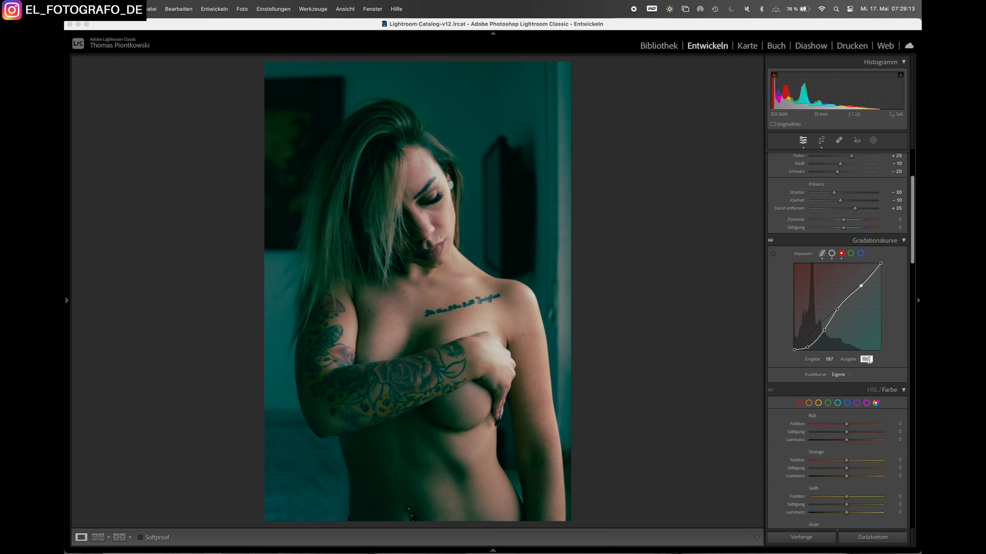
pyautogui.write('206')
pyautogui.press('Return')
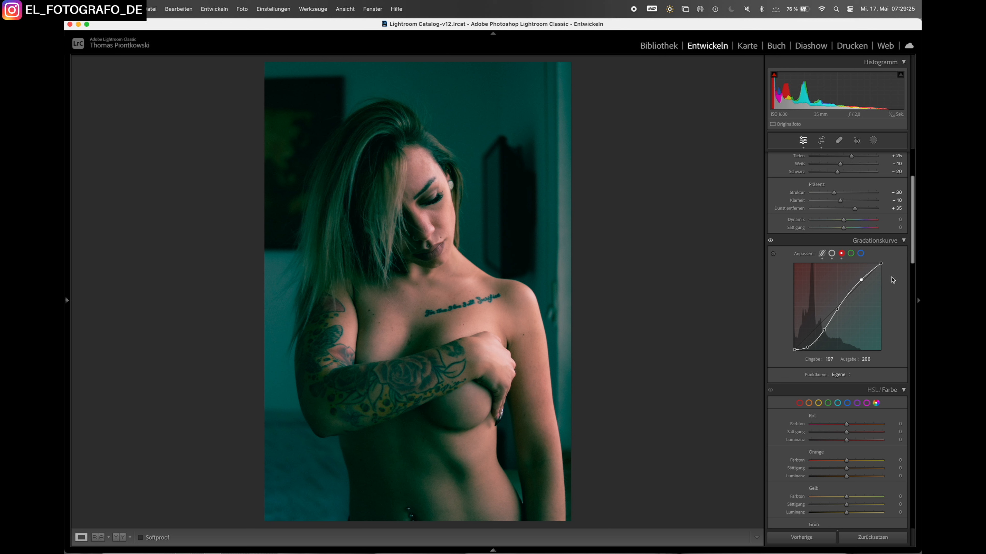
# Step: Add a shadow point to the green channel curve at input 40, output 11
pyautogui.click(851, 253)
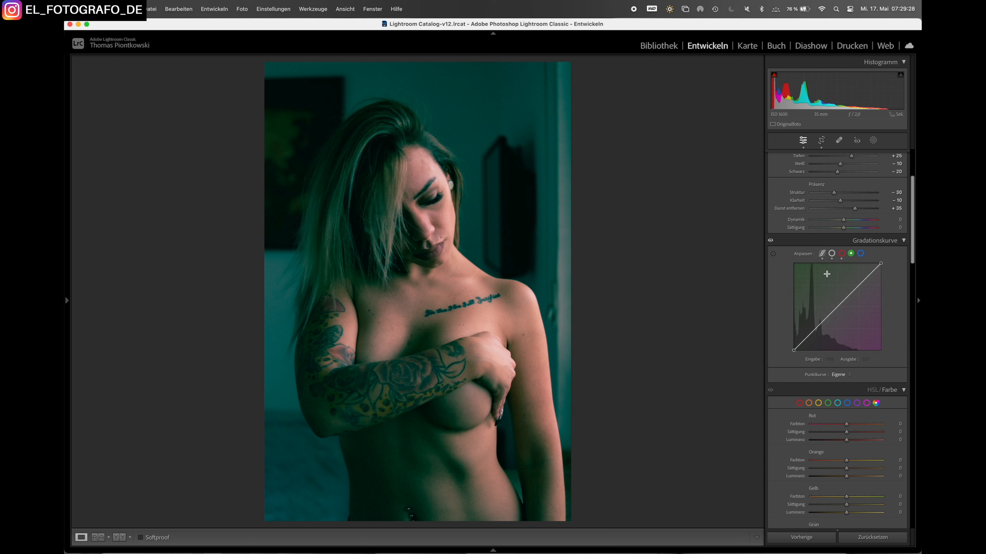
pyautogui.click(812, 338)
pyautogui.click(829, 358)
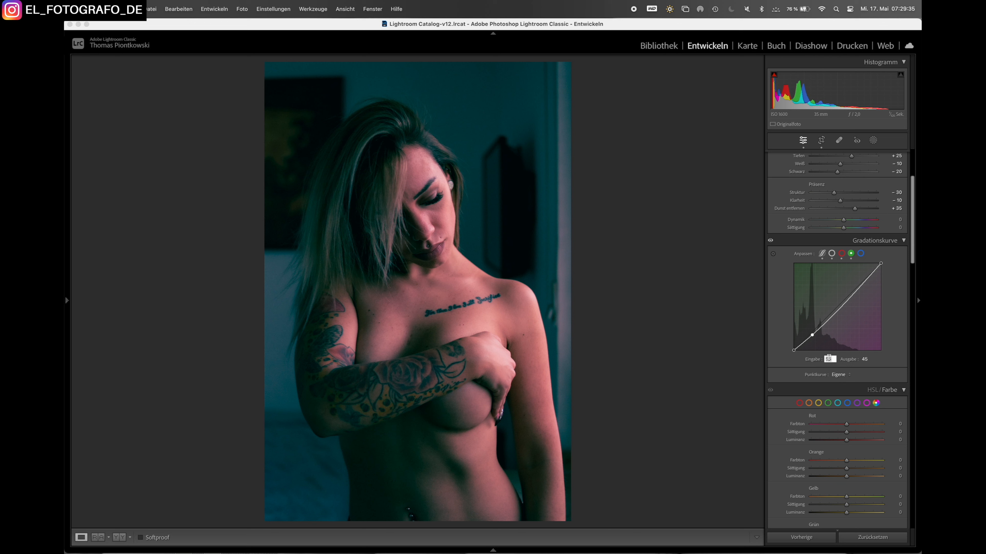
pyautogui.write('4')
pyautogui.click(865, 360)
pyautogui.write('11')
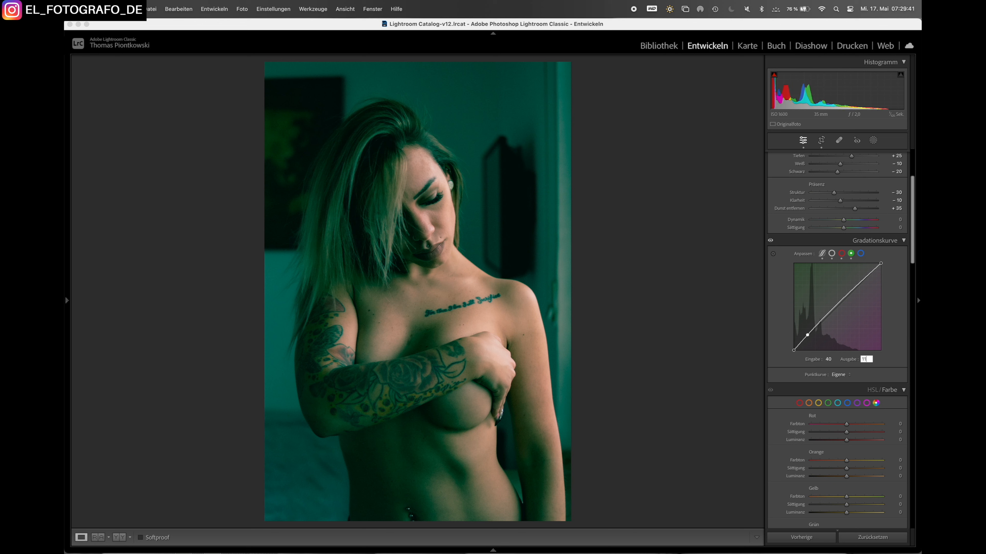
pyautogui.press('Return')
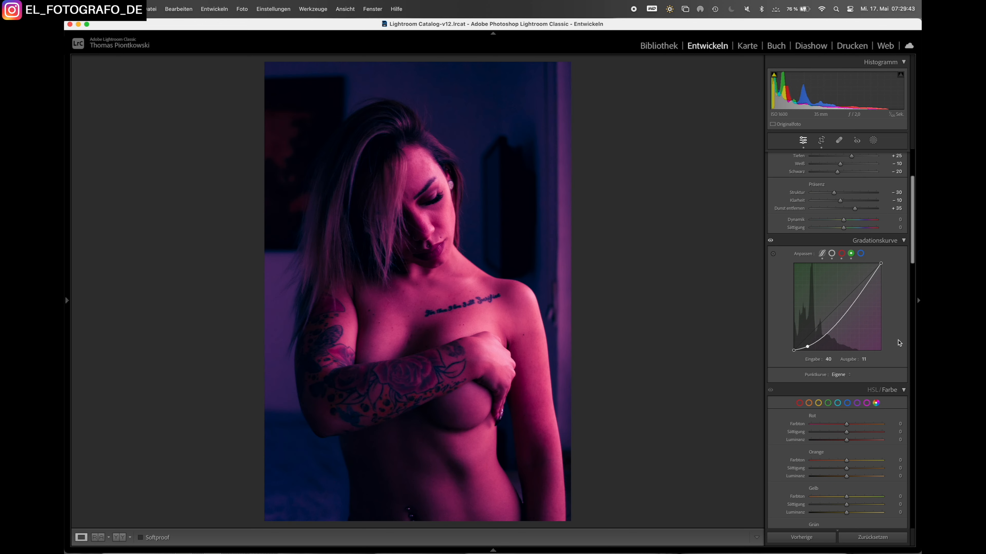
# Step: Add a lower-midtone point to the green channel curve at input 89, output 63
pyautogui.click(834, 326)
pyautogui.click(829, 360)
pyautogui.write('89')
pyautogui.click(866, 359)
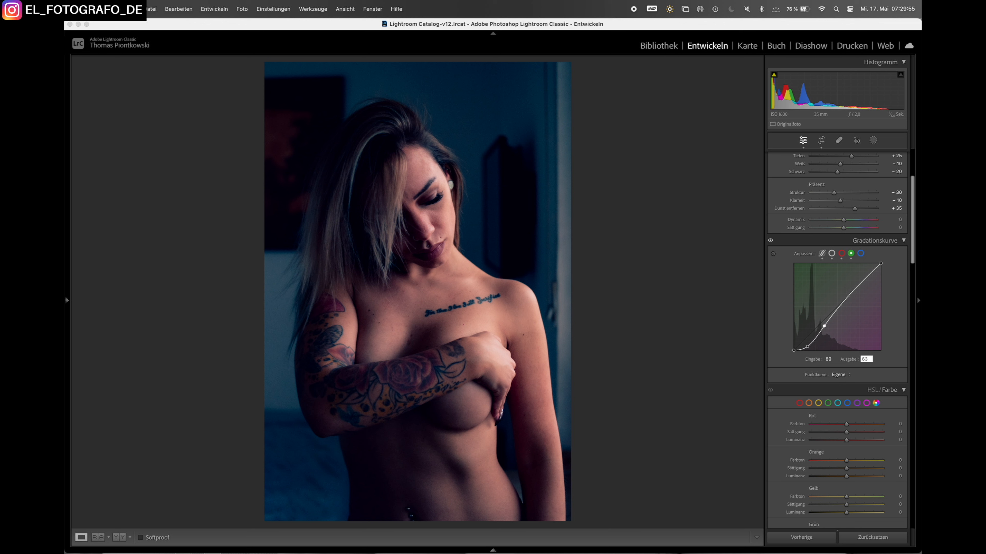
pyautogui.write('63')
pyautogui.press('Return')
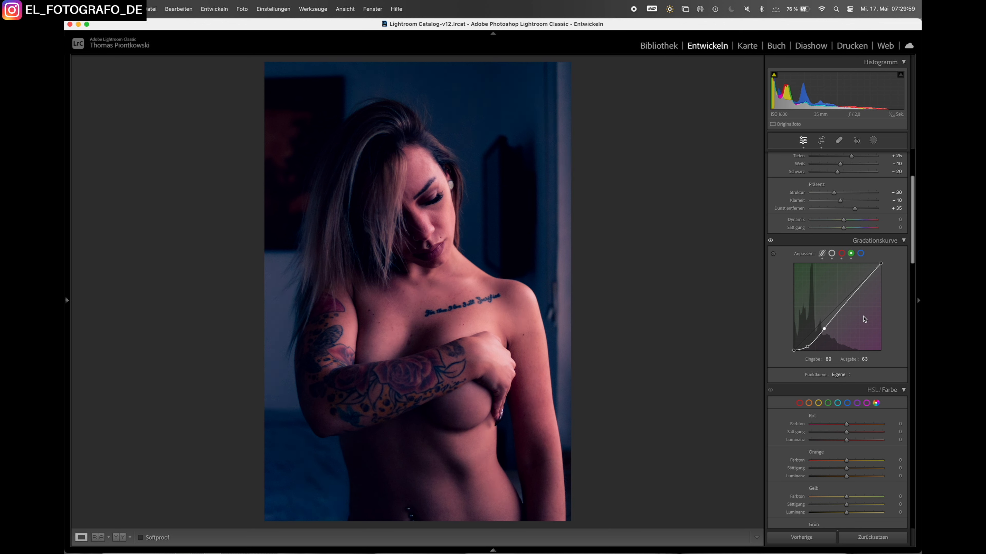
# Step: Add a midtone point to the green channel curve at input 127, output 120
pyautogui.click(845, 306)
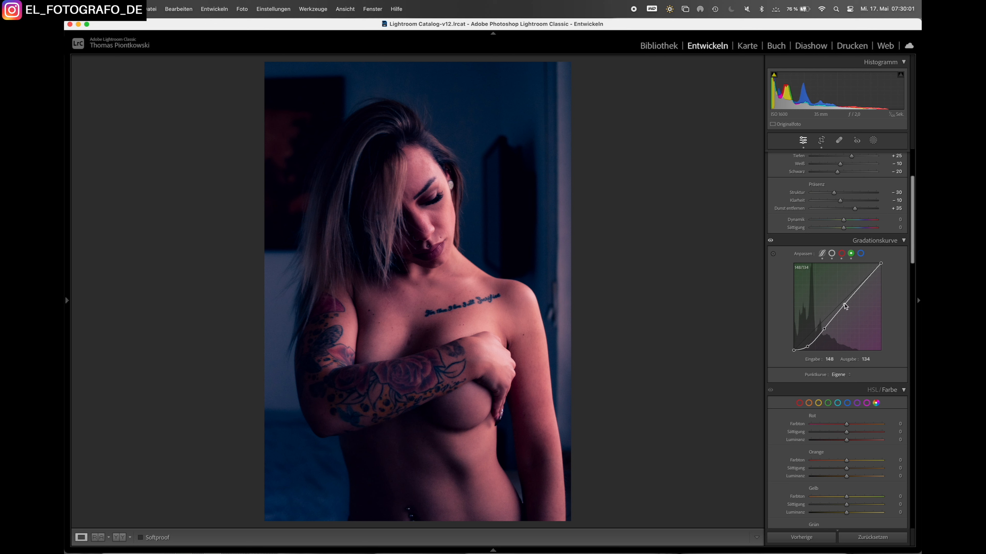
pyautogui.click(829, 359)
pyautogui.write('127')
pyautogui.click(866, 359)
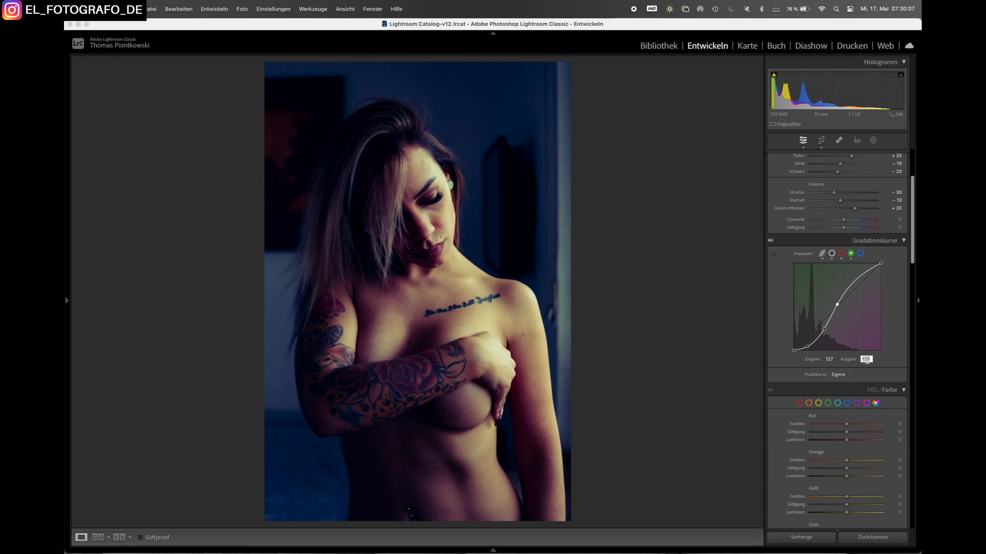
pyautogui.write('120')
pyautogui.press('Return')
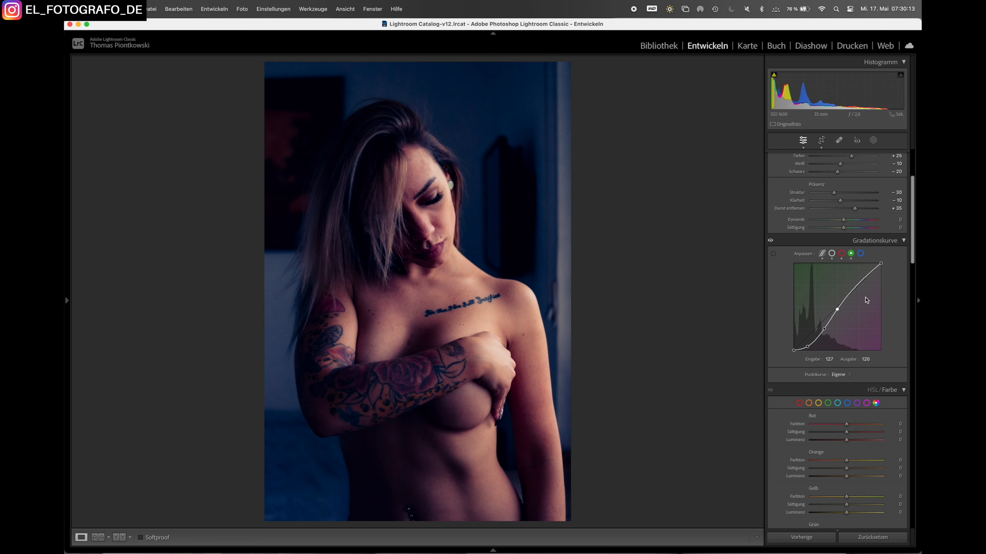
# Step: Add a highlight point to the green channel curve at input 200, output 210
pyautogui.click(857, 285)
pyautogui.click(820, 362)
pyautogui.write('200')
pyautogui.click(865, 359)
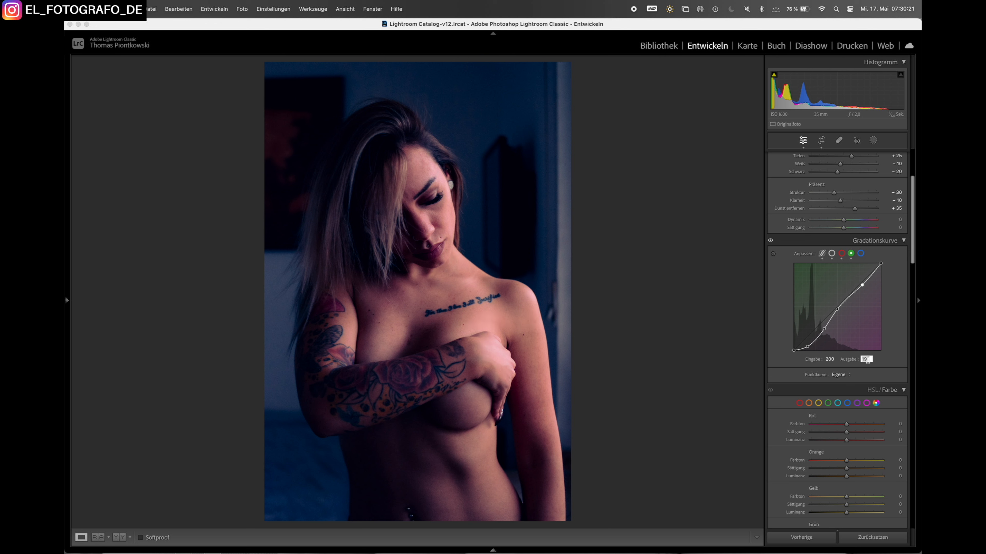
pyautogui.write('210')
pyautogui.press('Return')
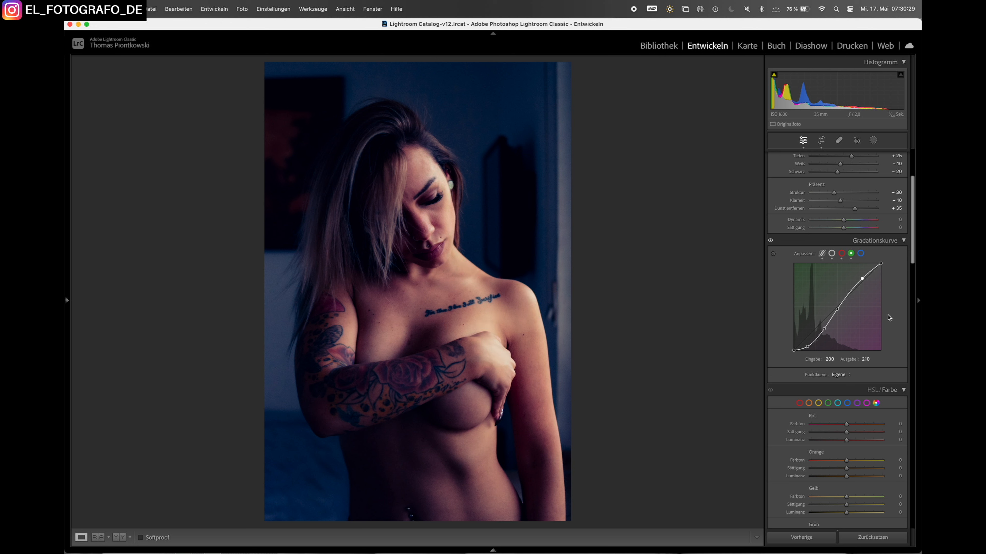
# Step: Add a shadow point to the blue channel curve at input 37 and fine-tune its lowered output
pyautogui.click(861, 253)
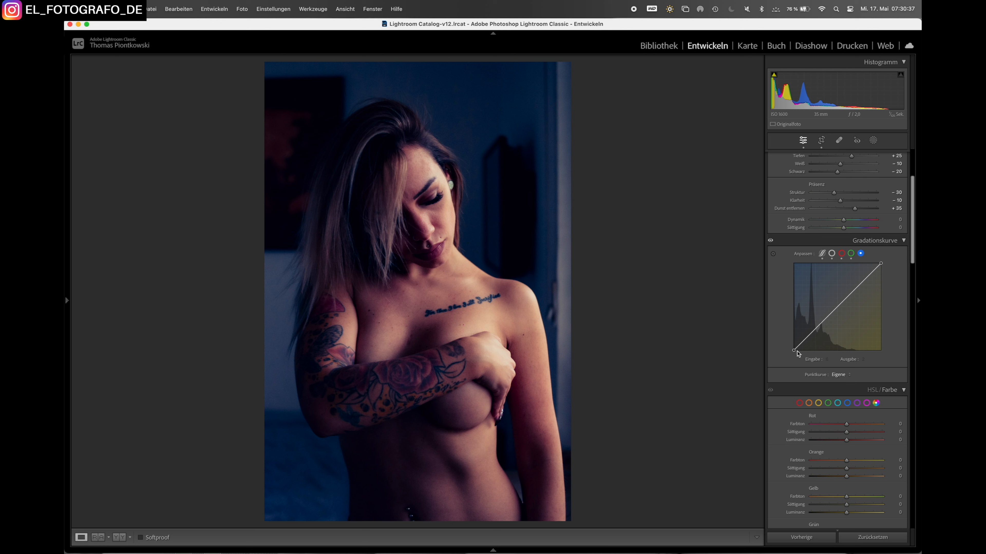
pyautogui.click(808, 336)
pyautogui.click(828, 359)
pyautogui.write('3')
pyautogui.click(865, 360)
pyautogui.write('1')
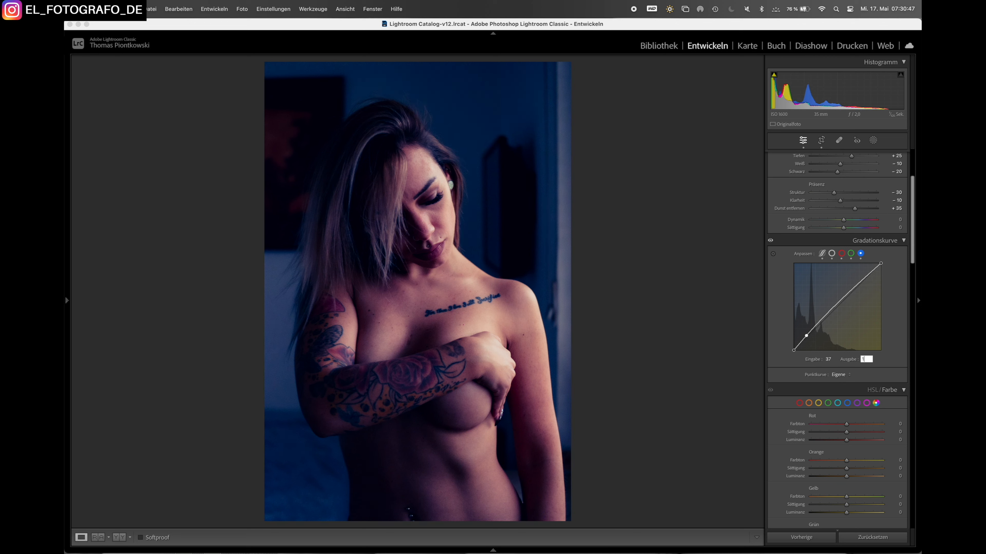
pyautogui.write('6')
pyautogui.press('Return')
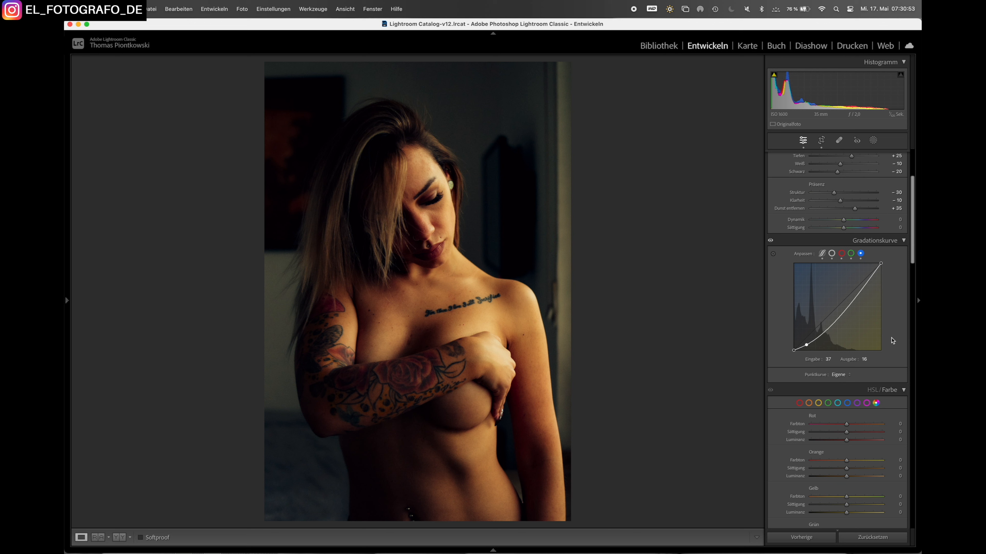
pyautogui.click(865, 359)
pyautogui.write('1')
pyautogui.press('Return')
# Step: Add a midtone point to the blue channel curve at input 128, output 120
pyautogui.click(825, 333)
pyautogui.click(828, 359)
pyautogui.write('128')
pyautogui.click(865, 359)
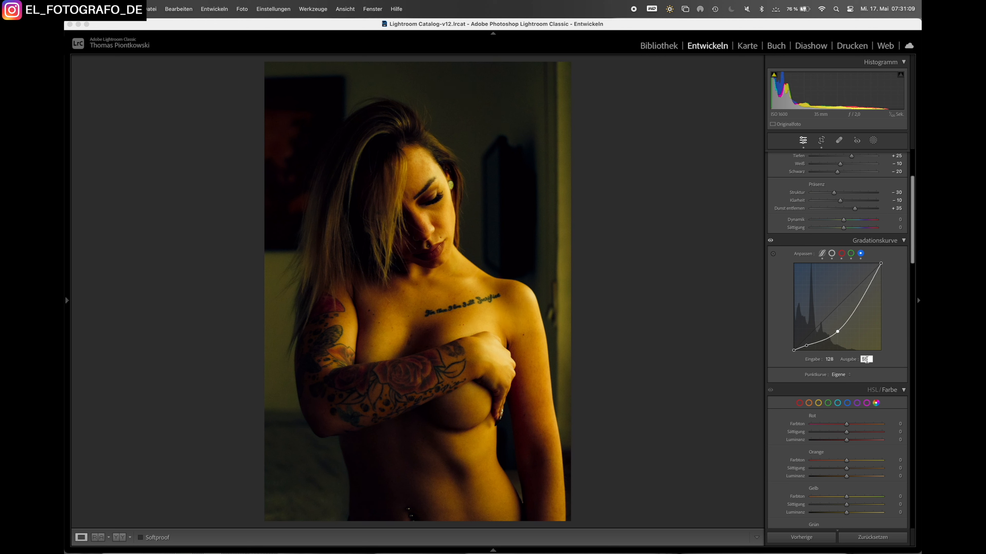
pyautogui.write('120')
pyautogui.click(895, 342)
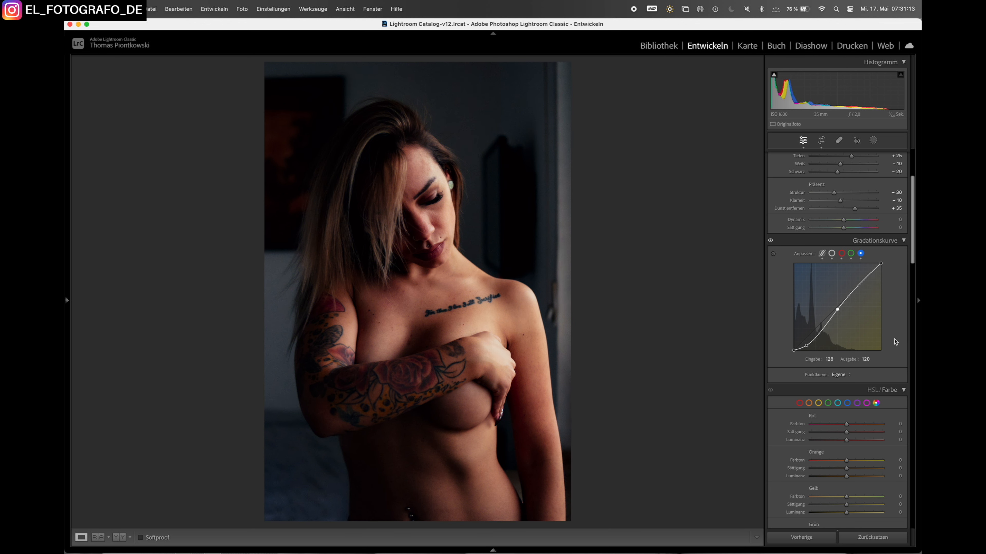
# Step: Add an upper-midtone point to the blue channel curve at input 159, output 162
pyautogui.click(856, 288)
pyautogui.click(828, 360)
pyautogui.write('159')
pyautogui.click(866, 359)
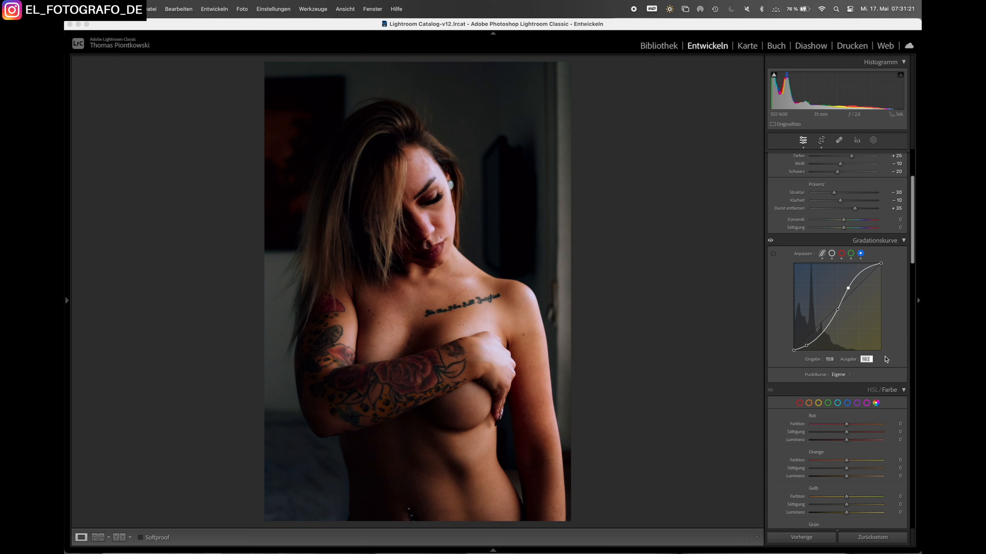
pyautogui.write('162')
pyautogui.press('Return')
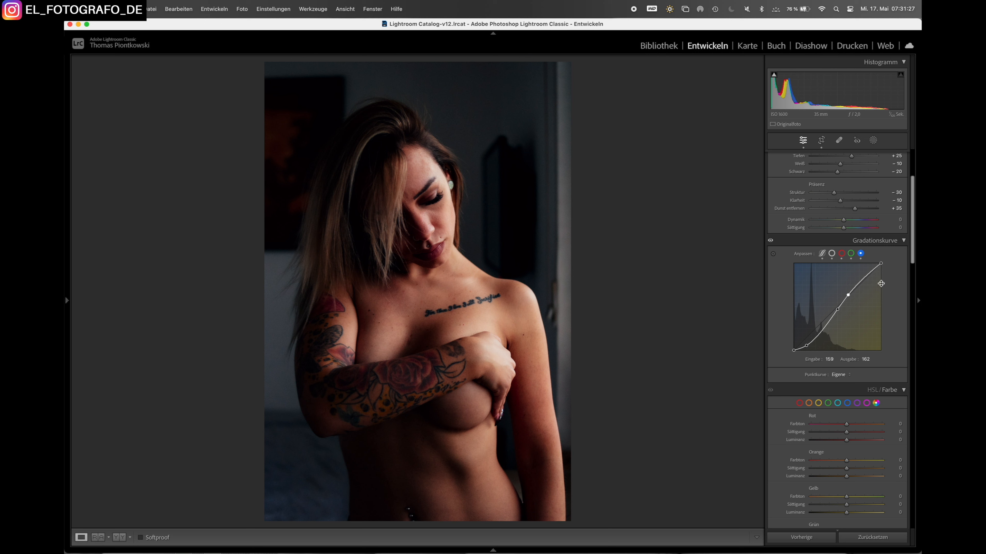
# Step: Add a highlight point to the blue channel curve at input 197, output 206
pyautogui.click(866, 277)
pyautogui.click(829, 360)
pyautogui.write('1')
pyautogui.press('Tab')
pyautogui.write('206')
pyautogui.press('Return')
# Step: Switch the color mixer to HSL and shift the yellow and green hues slightly toward positive values
pyautogui.scroll(-4, 777, 320)
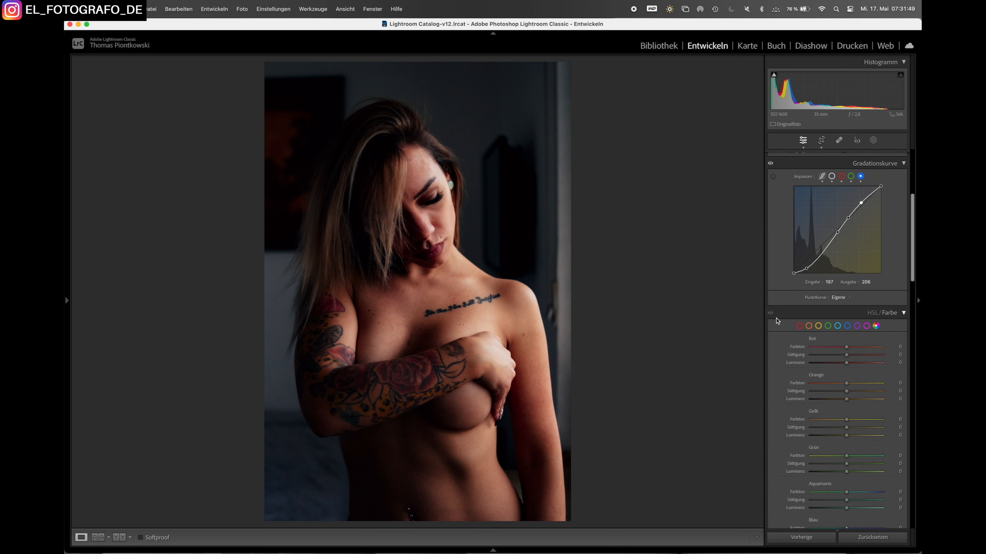
pyautogui.scroll(-4, 778, 320)
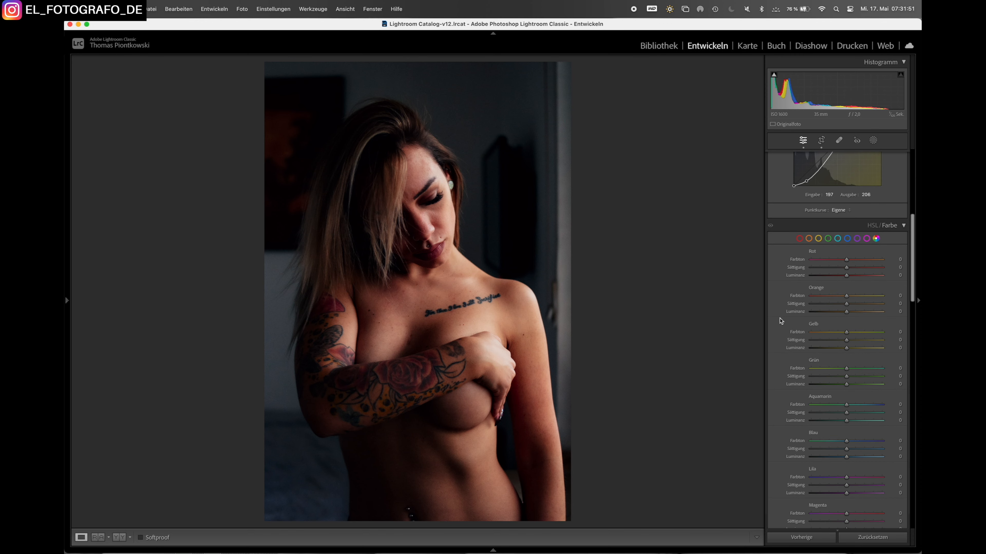
pyautogui.click(872, 225)
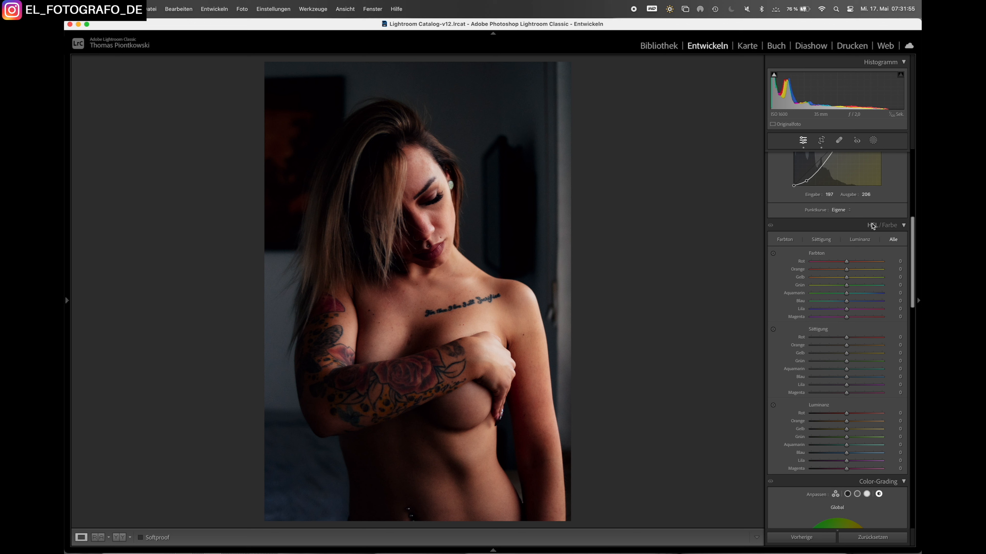
pyautogui.click(786, 240)
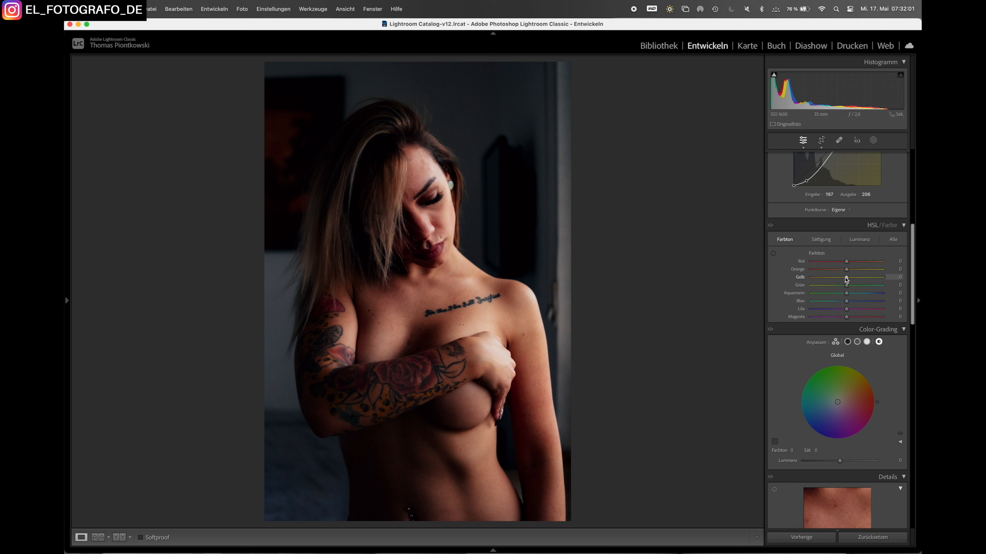
pyautogui.moveTo(847, 279); pyautogui.dragTo(851, 277)
pyautogui.moveTo(847, 287); pyautogui.dragTo(851, 287)
# Step: Lower the HSL saturation of red, green, aquamarine and blue, and slightly raise orange and yellow
pyautogui.click(823, 243)
pyautogui.scroll(-2, 796, 262)
pyautogui.scroll(2, 799, 253)
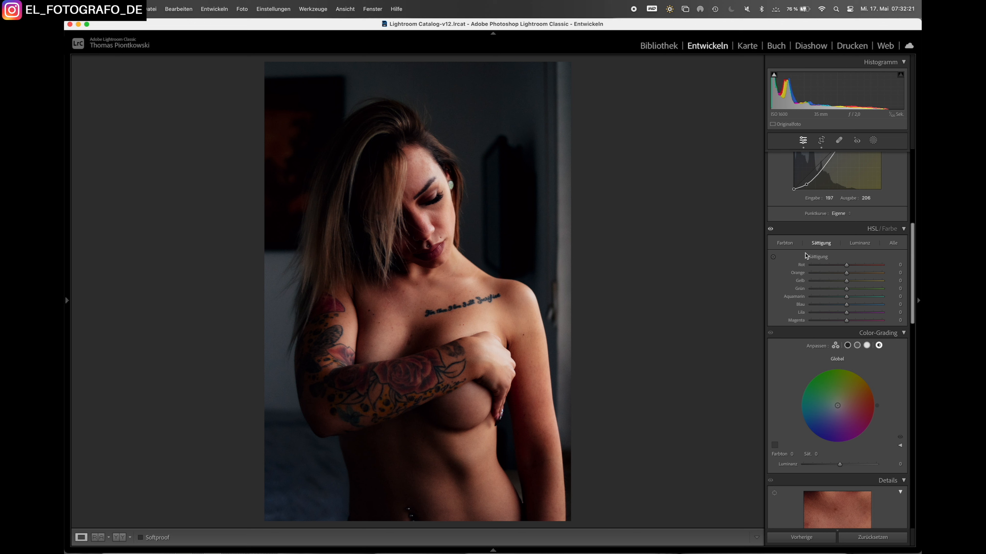
pyautogui.moveTo(846, 266); pyautogui.dragTo(840, 267)
pyautogui.moveTo(847, 274); pyautogui.dragTo(854, 274)
pyautogui.moveTo(846, 281); pyautogui.dragTo(852, 281)
pyautogui.moveTo(846, 289); pyautogui.dragTo(843, 289)
pyautogui.moveTo(845, 297); pyautogui.dragTo(839, 299)
pyautogui.moveTo(840, 300)
pyautogui.mouseDown()
pyautogui.moveTo(844, 306)
pyautogui.moveTo(825, 309)
pyautogui.mouseUp()
# Step: Set the HSL luminance to red +75, orange -15, yellow -2, green -38, aquamarine -100 and blue -100
pyautogui.click(859, 243)
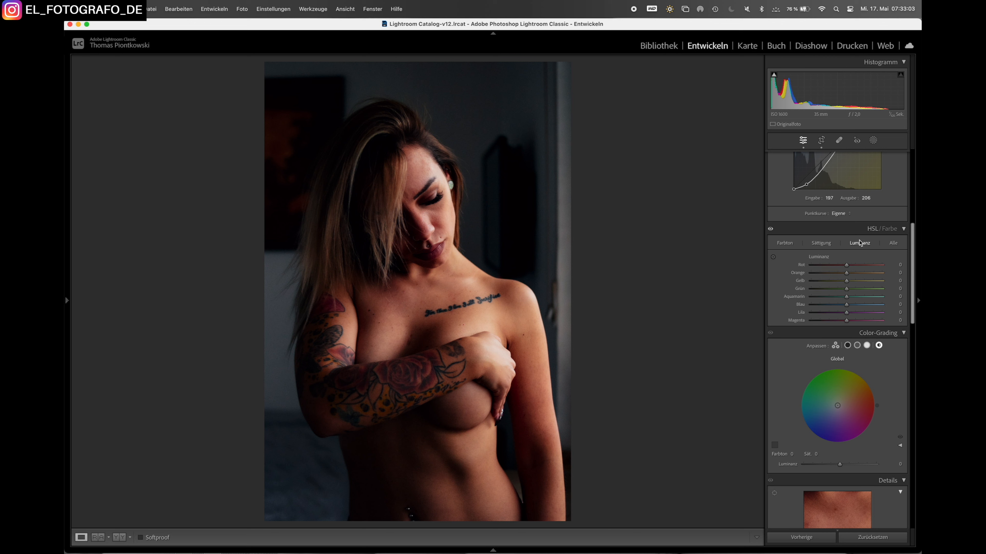
pyautogui.moveTo(847, 265); pyautogui.dragTo(873, 266)
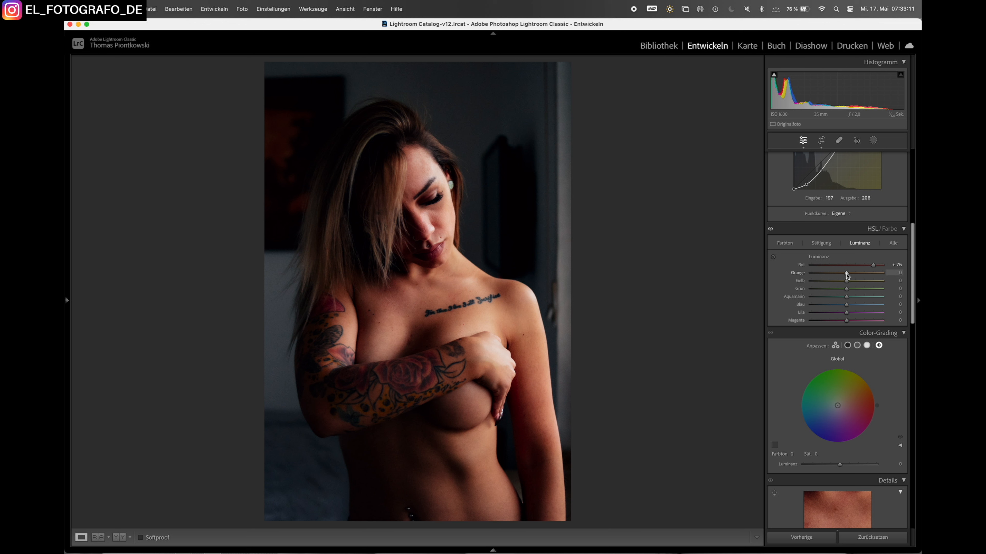
pyautogui.moveTo(846, 274); pyautogui.dragTo(840, 274)
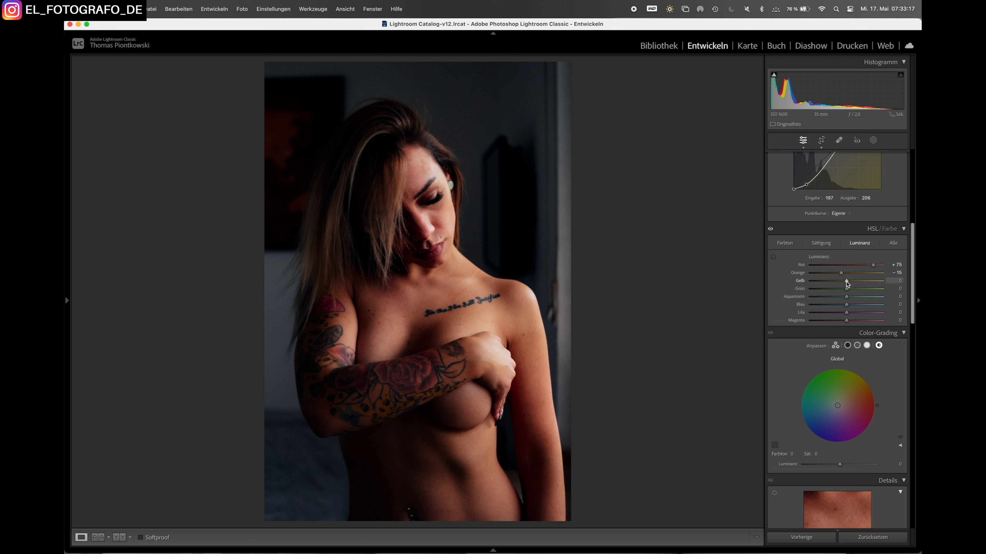
pyautogui.moveTo(847, 284); pyautogui.dragTo(846, 283)
pyautogui.moveTo(846, 288); pyautogui.dragTo(832, 289)
pyautogui.moveTo(846, 297); pyautogui.dragTo(802, 304)
# Step: Tint the highlights in Color Grading with hue 39 and saturation 24
pyautogui.scroll(-4, 795, 301)
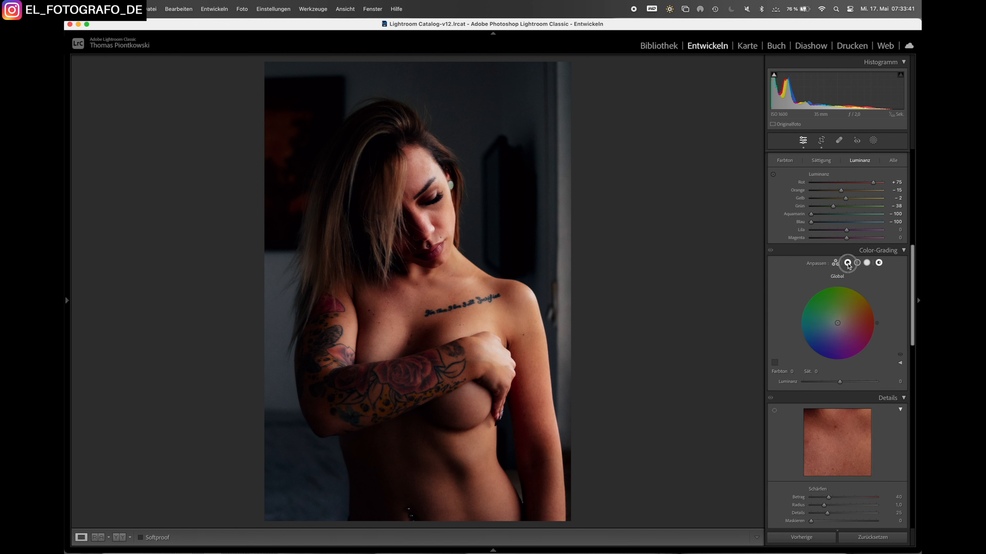
pyautogui.click(847, 263)
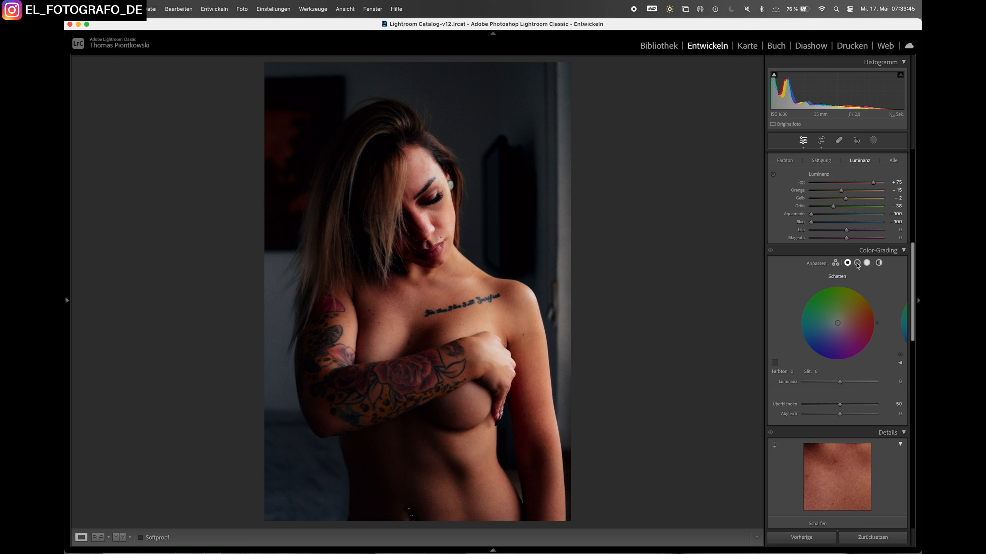
pyautogui.click(857, 263)
pyautogui.click(866, 263)
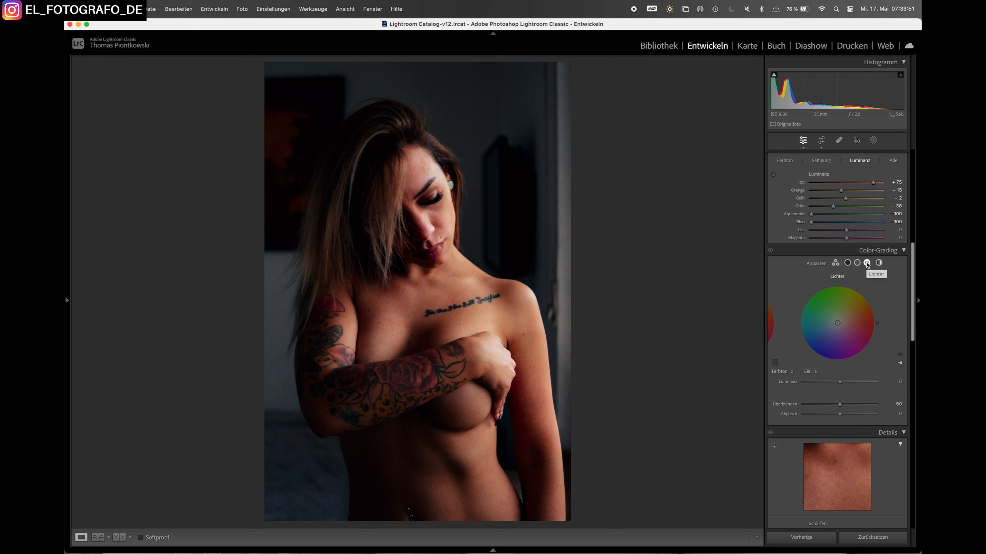
pyautogui.click(793, 372)
pyautogui.write('39')
pyautogui.click(815, 373)
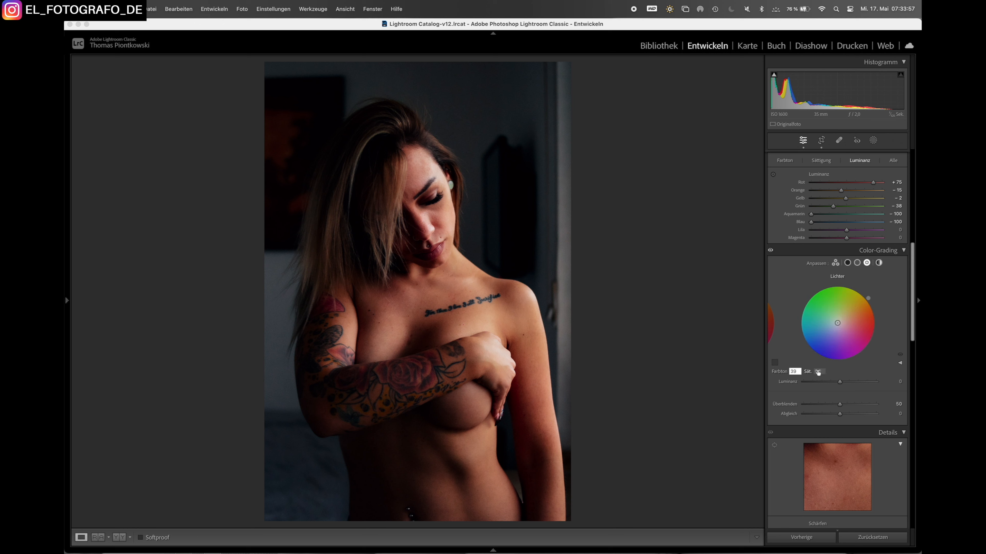
pyautogui.write('24')
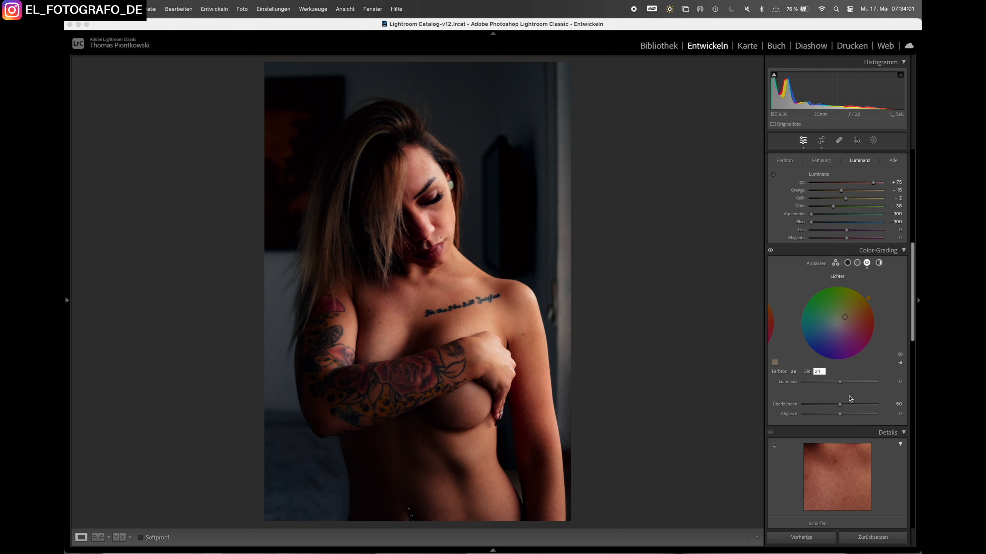
# Step: Restore the highlights hue to 39 and adjust the color grading's blending and balance
pyautogui.click(861, 357)
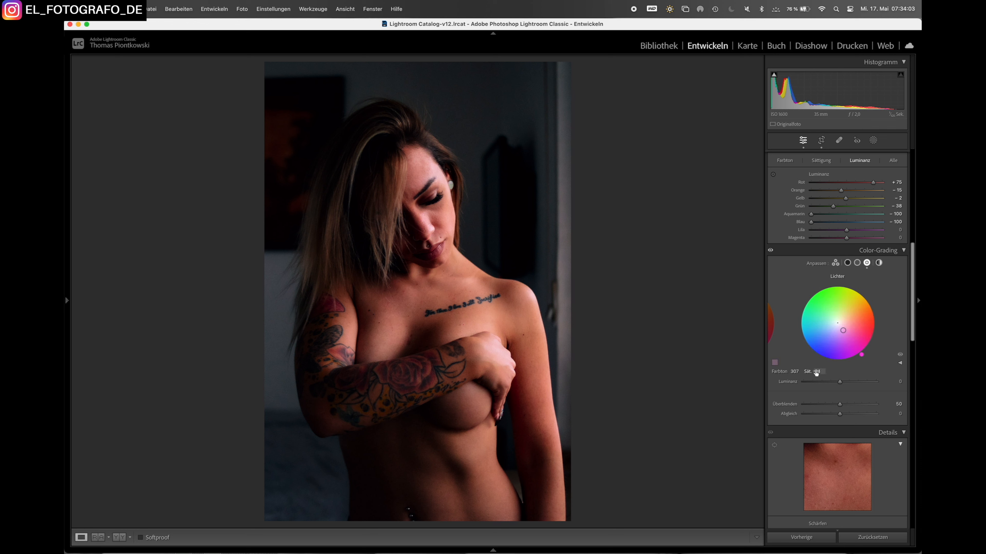
pyautogui.click(791, 372)
pyautogui.write('39')
pyautogui.press('Return')
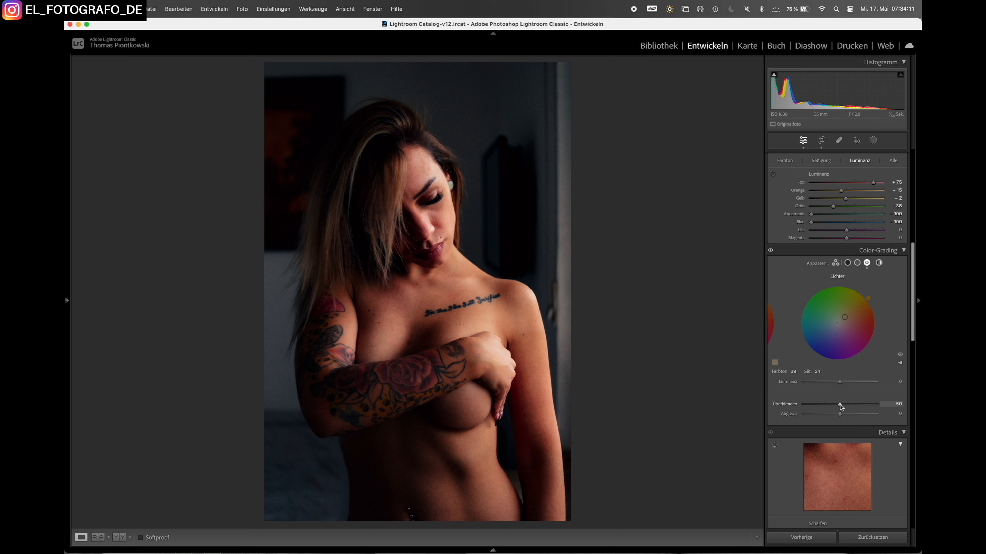
pyautogui.moveTo(840, 406); pyautogui.dragTo(873, 416)
pyautogui.click(879, 263)
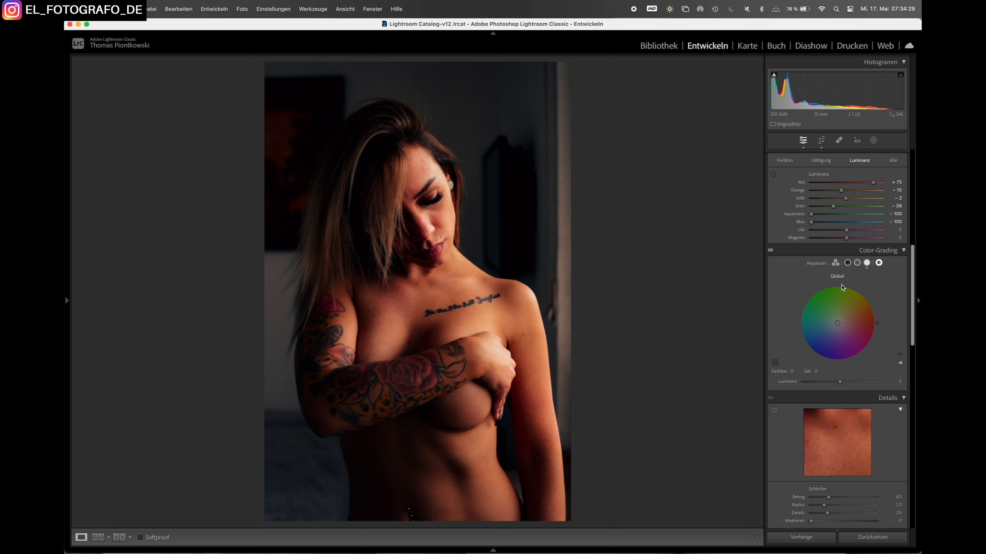
# Step: Set the sharpening amount to 50 and the manual luminance noise reduction to 20
pyautogui.scroll(-3, 788, 329)
pyautogui.scroll(-6, 788, 329)
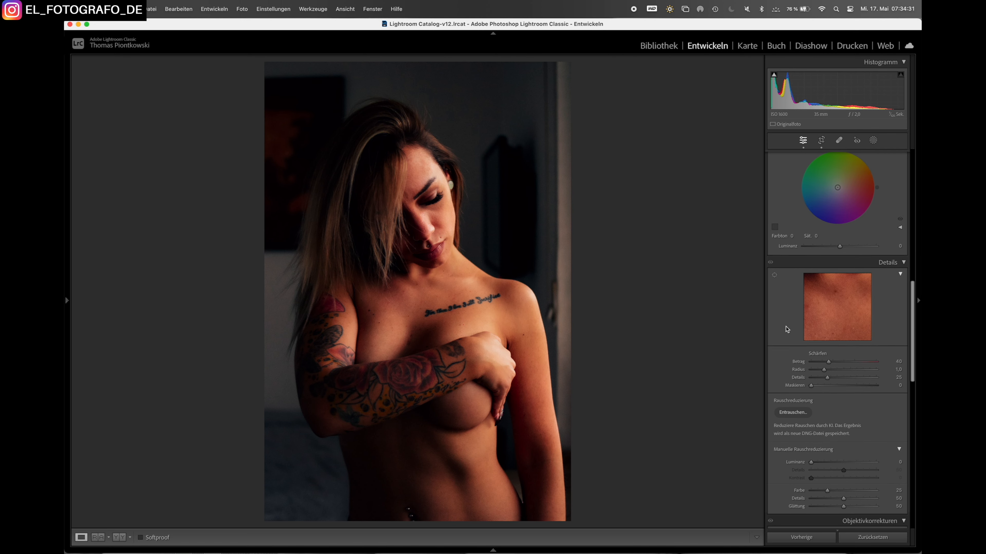
pyautogui.moveTo(828, 326); pyautogui.dragTo(831, 326)
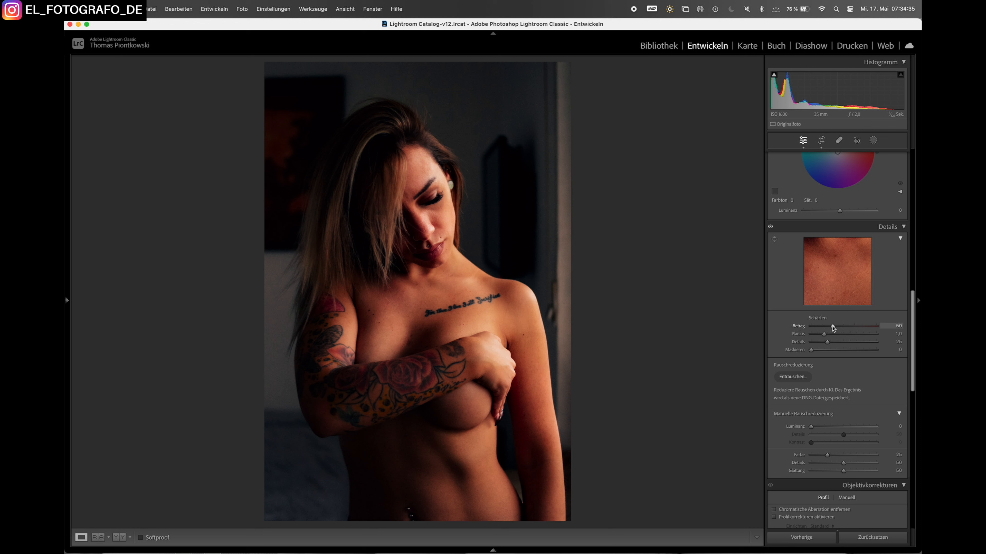
pyautogui.scroll(1, 831, 328)
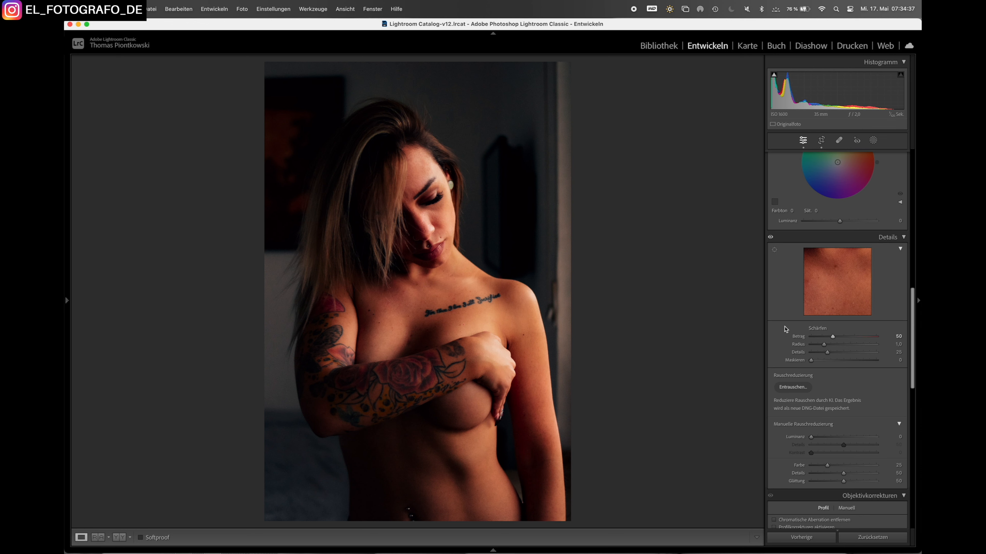
pyautogui.moveTo(811, 438); pyautogui.dragTo(826, 440)
# Step: Add a post-crop vignette with amount -10 and midpoint 70
pyautogui.scroll(-4, 781, 426)
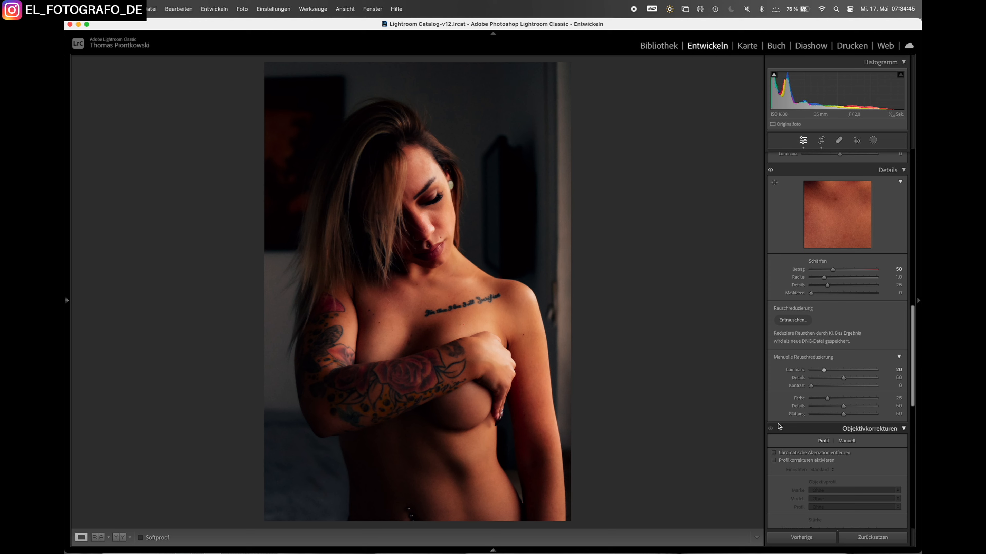
pyautogui.scroll(-15, 779, 428)
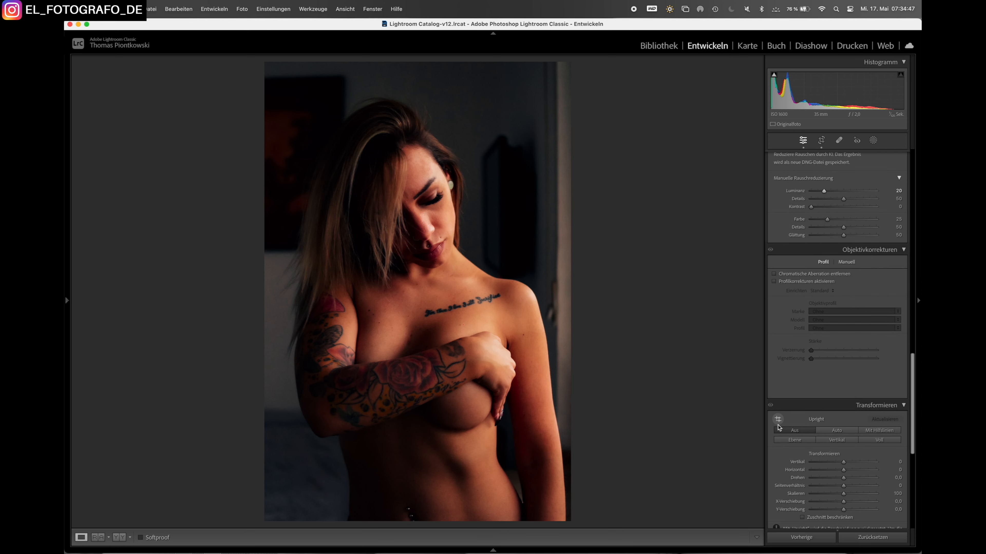
pyautogui.scroll(-10, 778, 427)
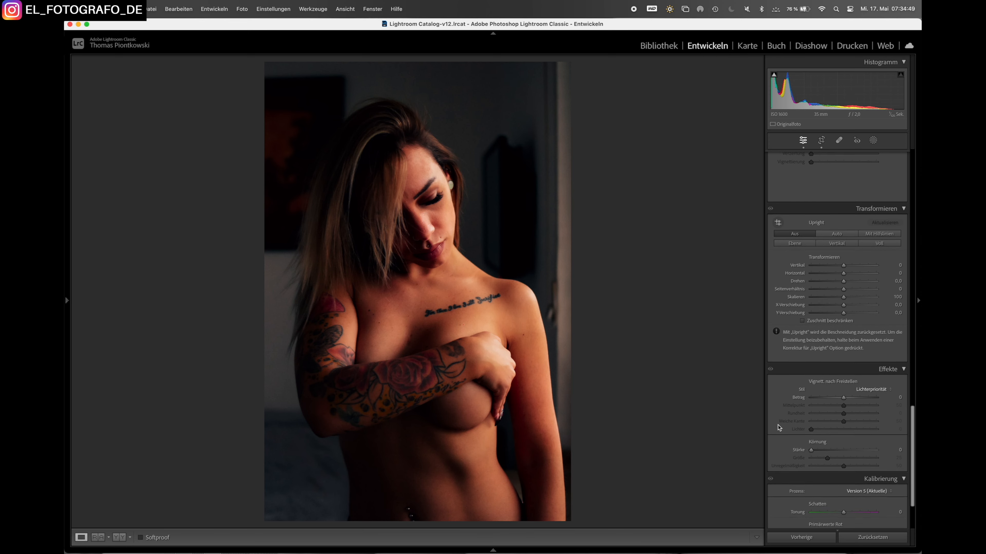
pyautogui.moveTo(837, 369); pyautogui.dragTo(841, 370)
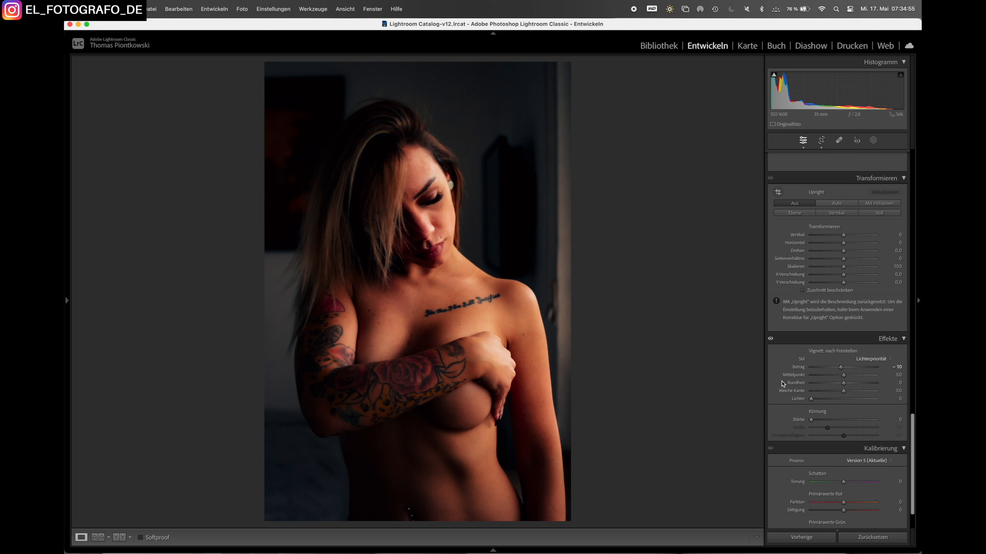
pyautogui.moveTo(843, 375); pyautogui.dragTo(859, 378)
# Step: Set the red primary in the camera calibration to hue +30 and saturation -10
pyautogui.scroll(-3, 793, 406)
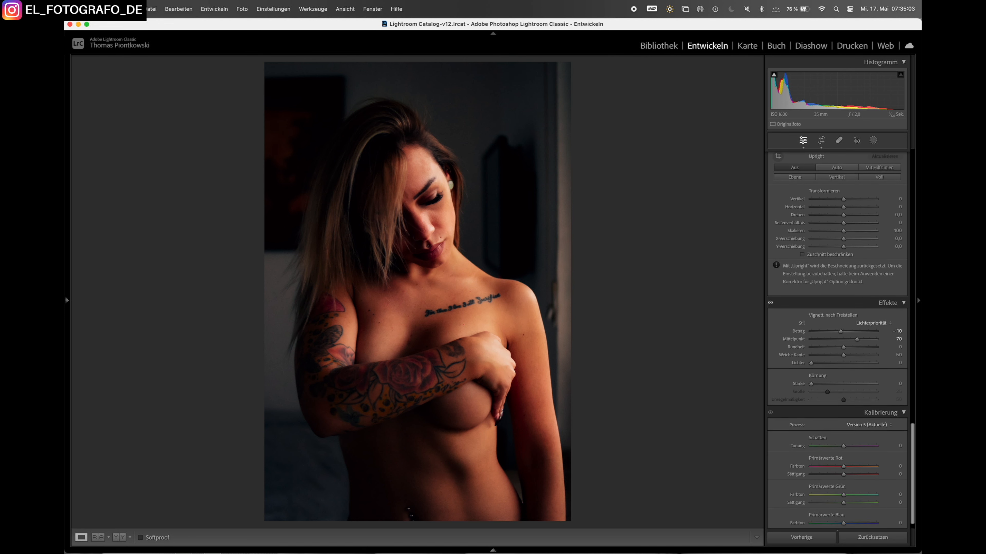
pyautogui.scroll(1, 792, 405)
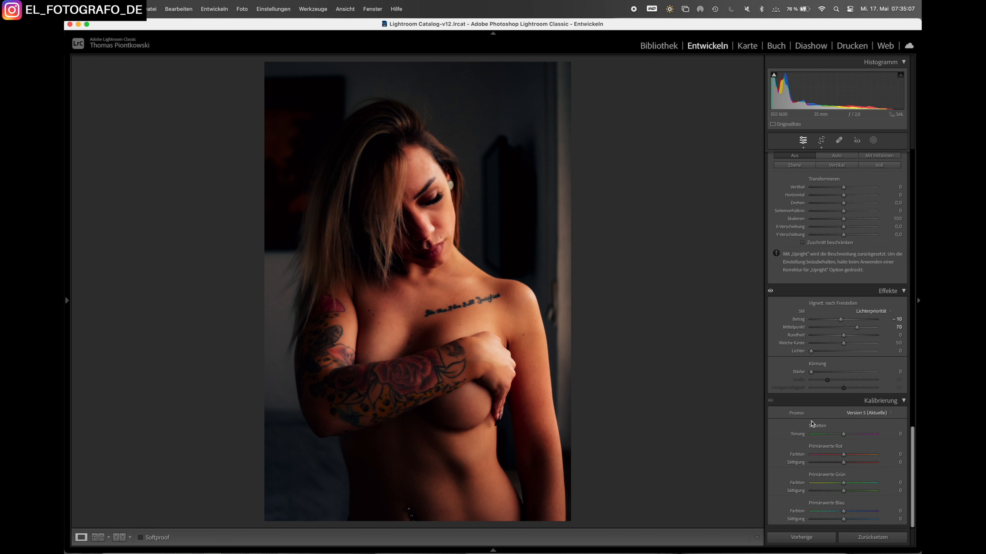
pyautogui.moveTo(843, 455)
pyautogui.mouseDown()
pyautogui.moveTo(854, 457)
pyautogui.moveTo(841, 465)
pyautogui.mouseUp()
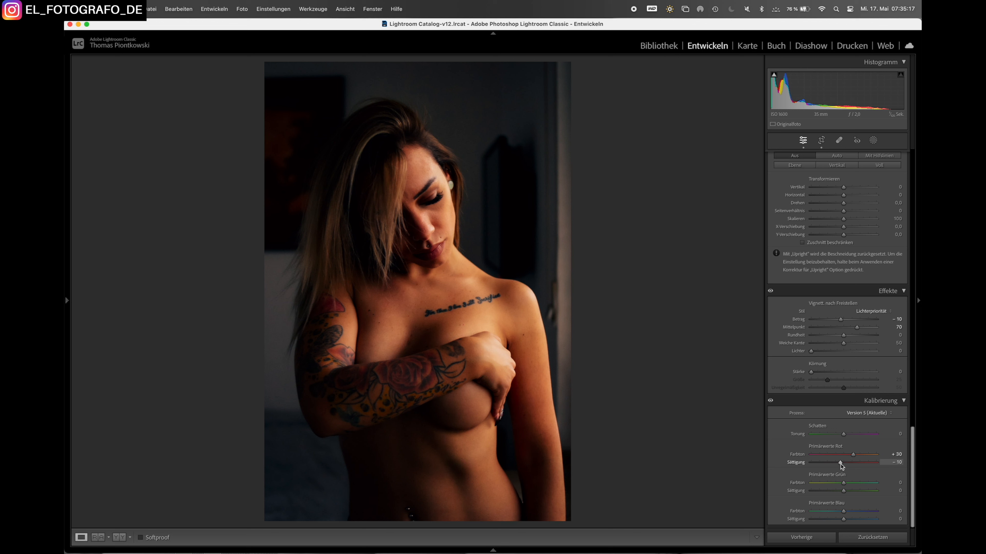
# Step: Set the calibration's green primary to hue +50 and saturation -10, and the blue primary saturation to -10
pyautogui.moveTo(843, 483); pyautogui.dragTo(839, 519)
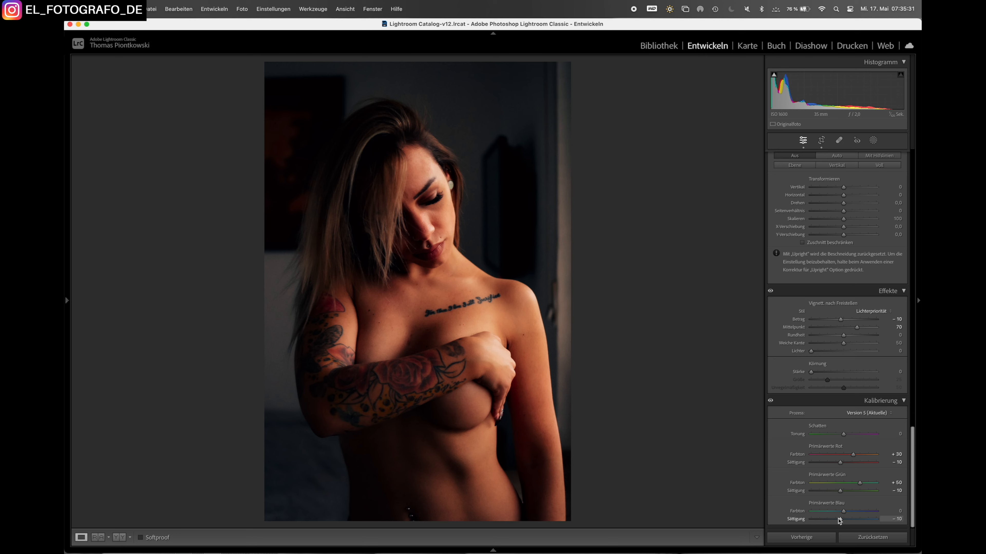
# Step: Raise the photo's exposure to +1.00 in the basic tone adjustments
pyautogui.scroll(8, 772, 465)
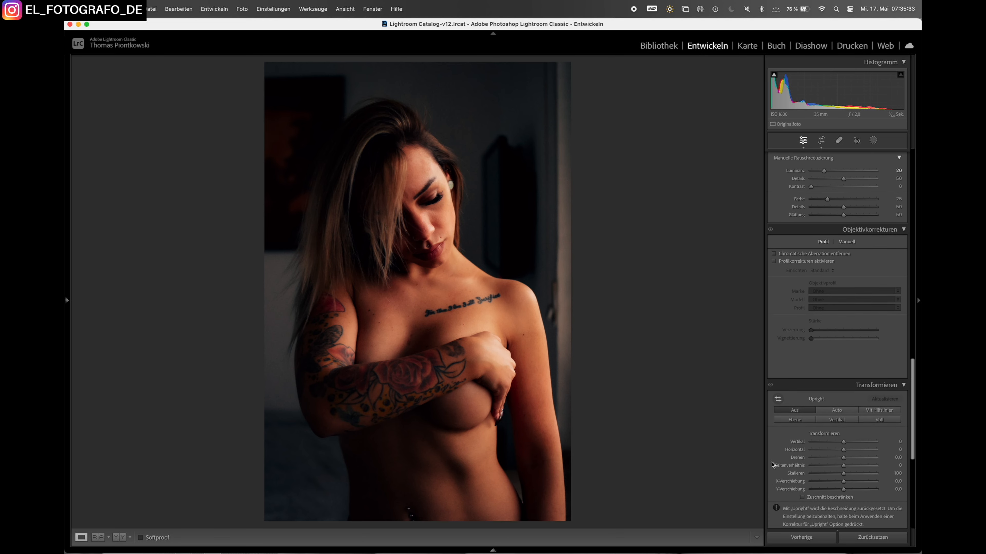
pyautogui.scroll(10, 774, 464)
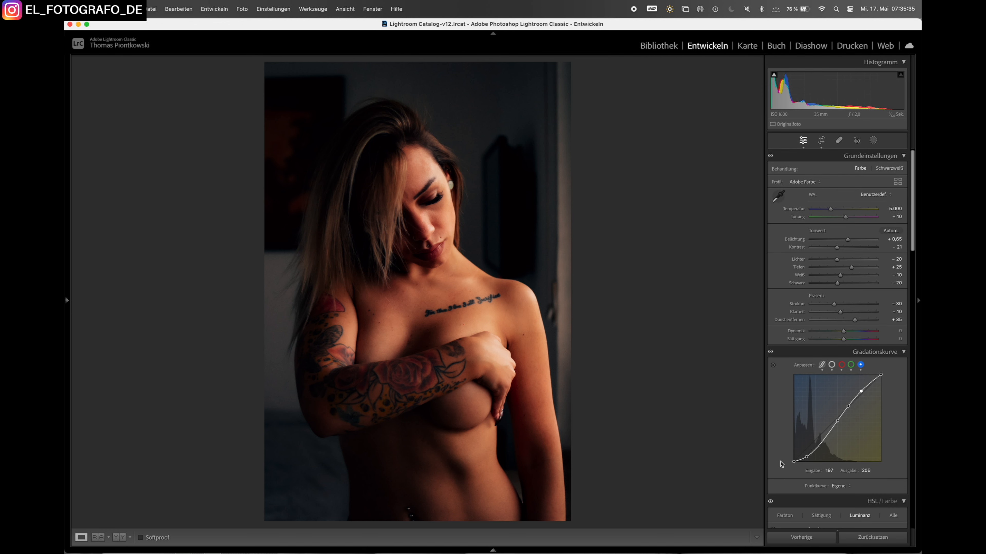
pyautogui.click(896, 239)
pyautogui.moveTo(847, 239); pyautogui.dragTo(851, 242)
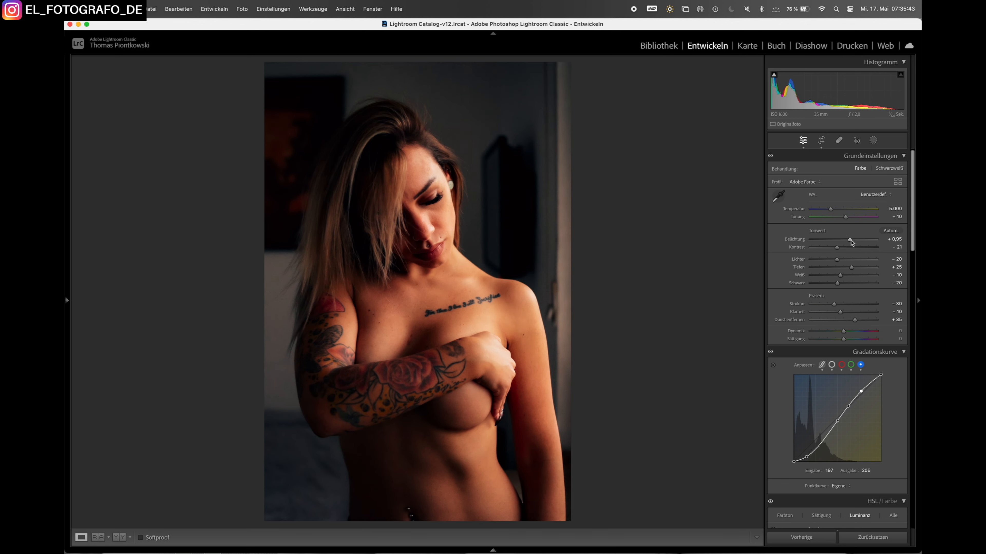
pyautogui.moveTo(851, 242); pyautogui.dragTo(851, 242)
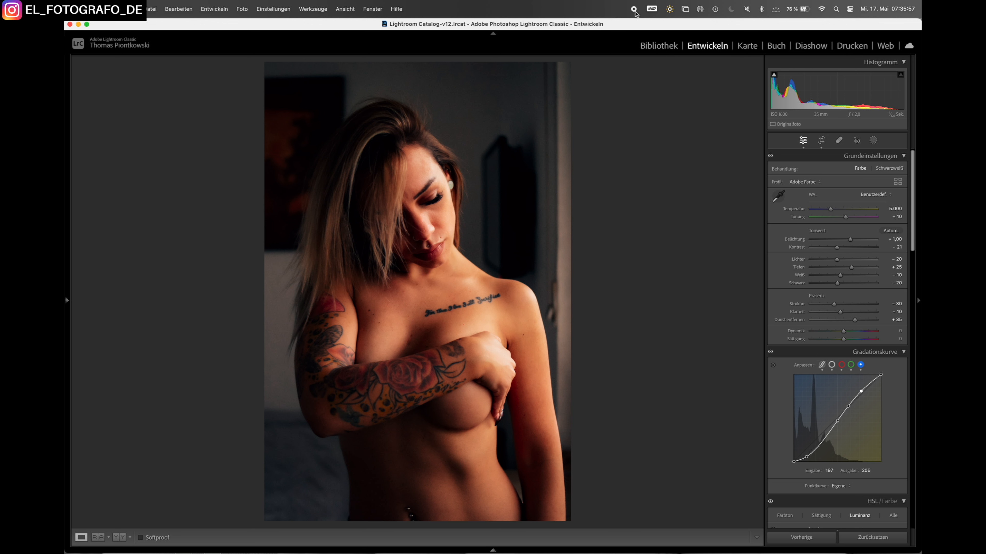
# Step: Compare the original and edited photo side by side, and return to the single-image loupe view
pyautogui.click(121, 538)
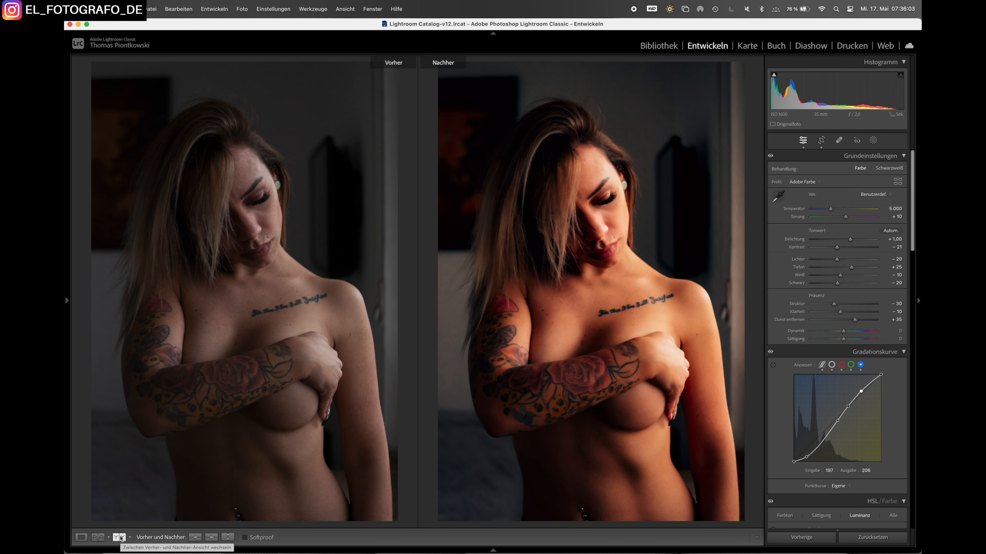
pyautogui.click(80, 538)
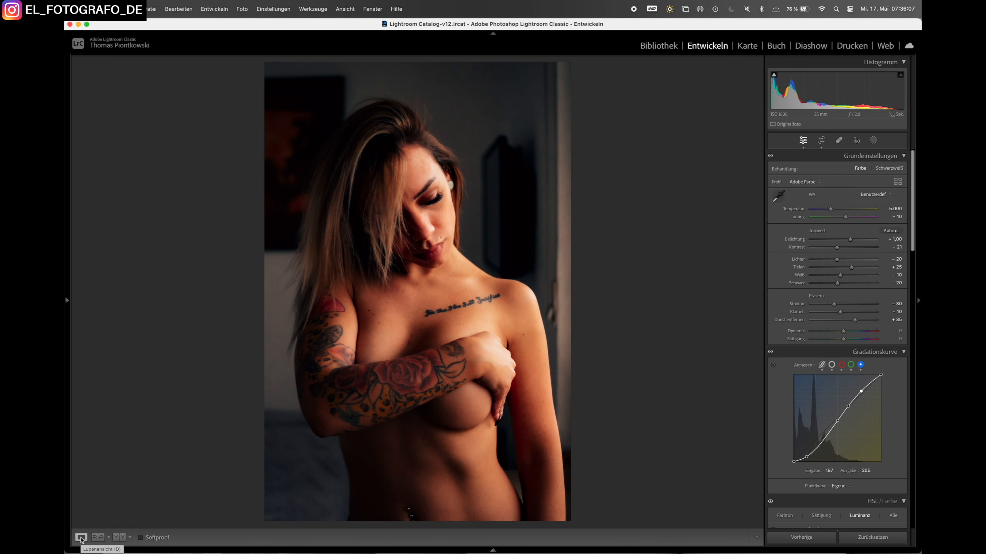